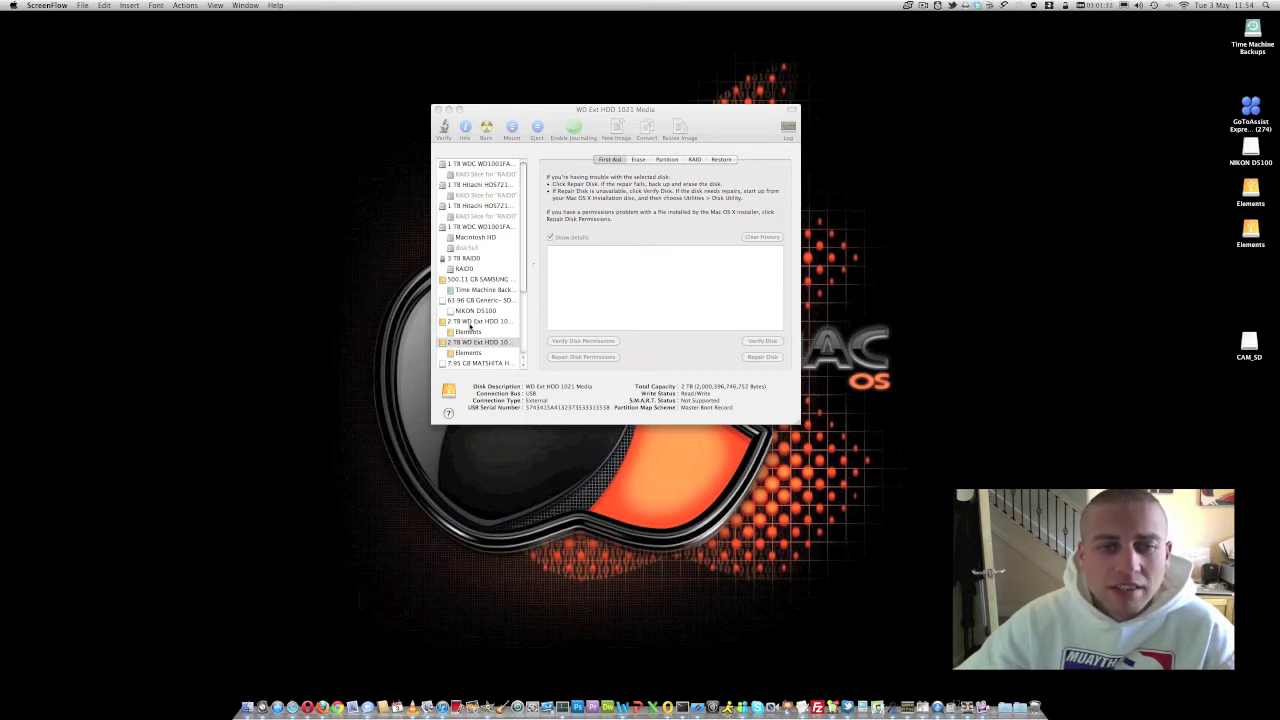
Compare the details of the first and second 2 TB WD drives, ending on the first.
click(472, 323)
click(476, 322)
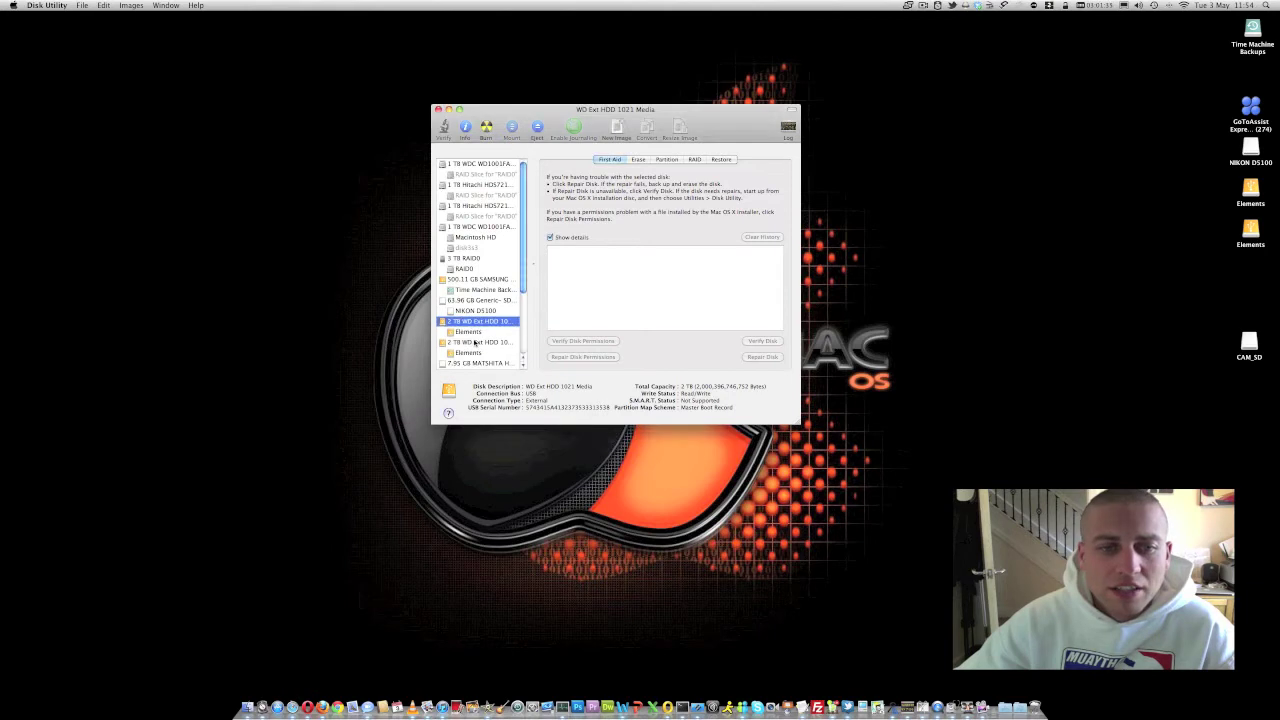
key(Down)
key(Down)
click(482, 321)
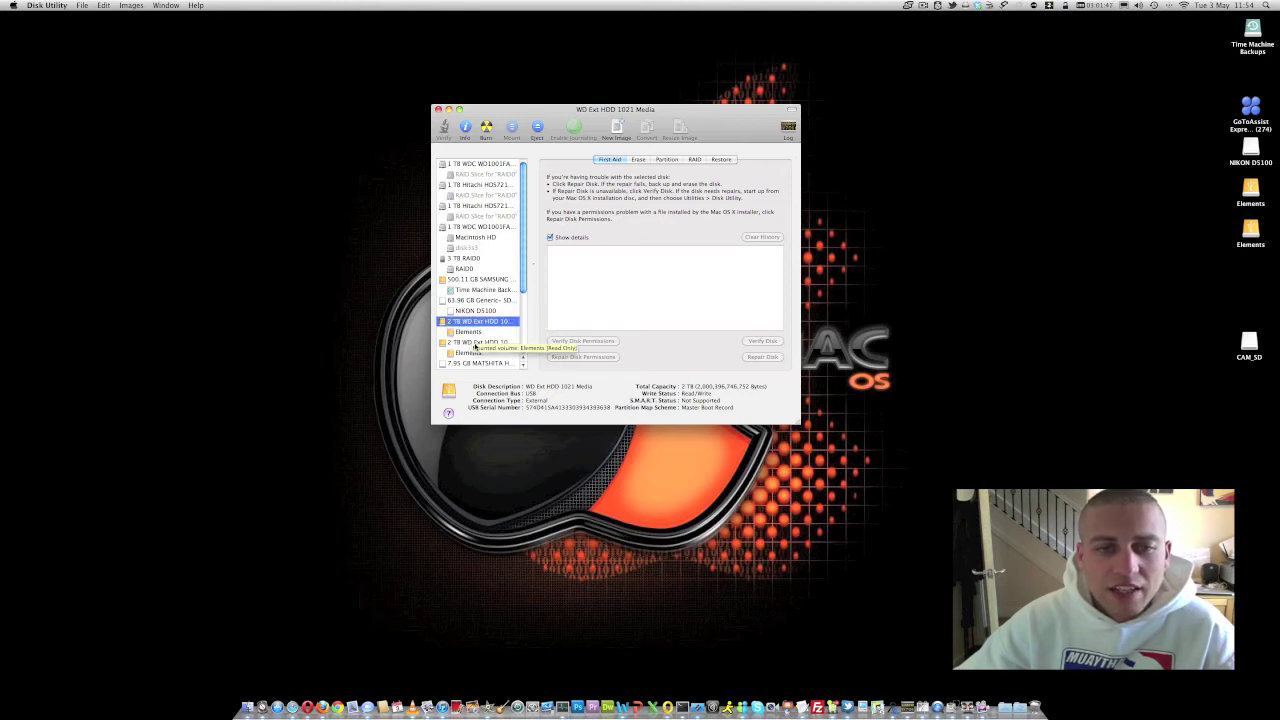
click(476, 343)
click(478, 323)
click(480, 343)
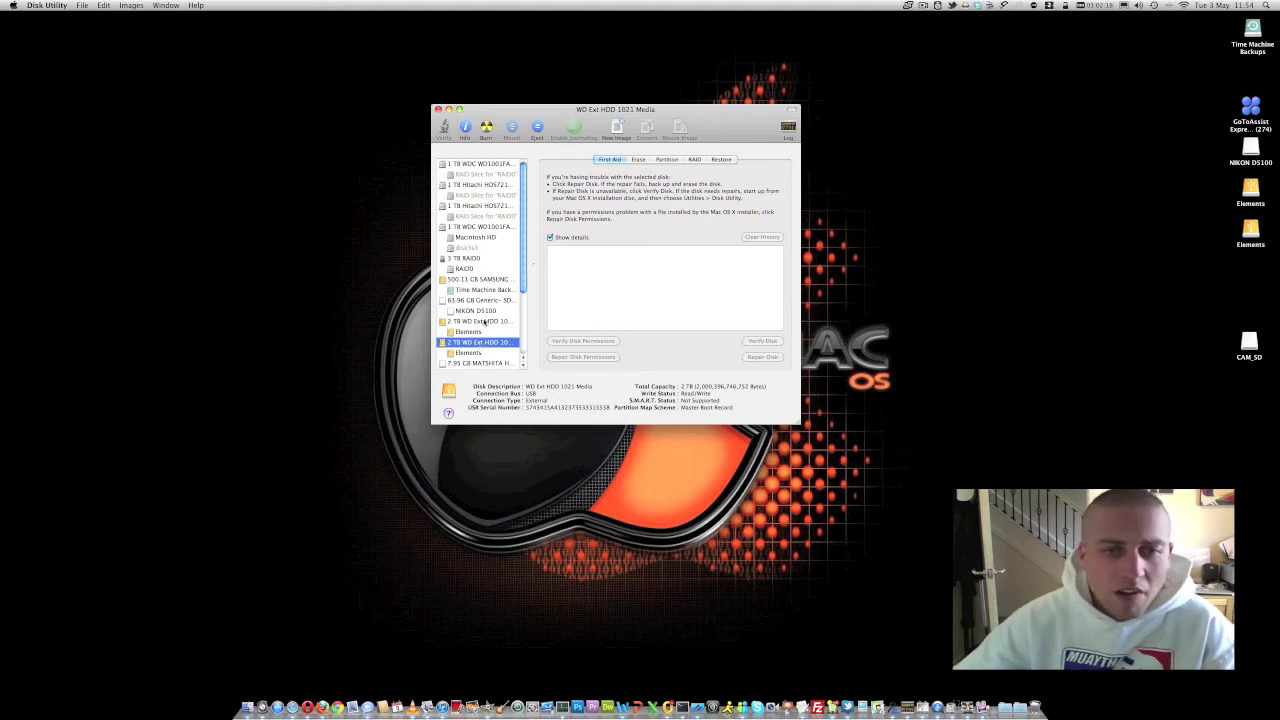
click(484, 321)
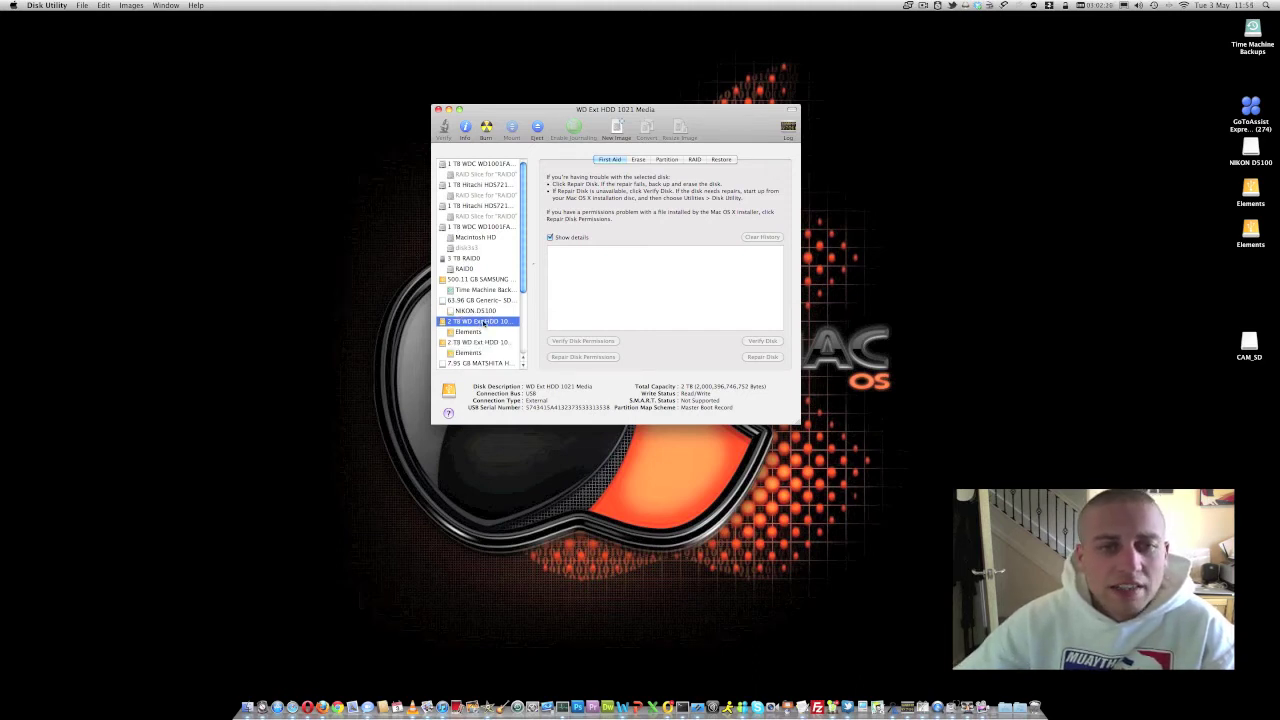
Inspect the first drive's Elements volume (NTFS, 2 TB) and its context options.
click(473, 333)
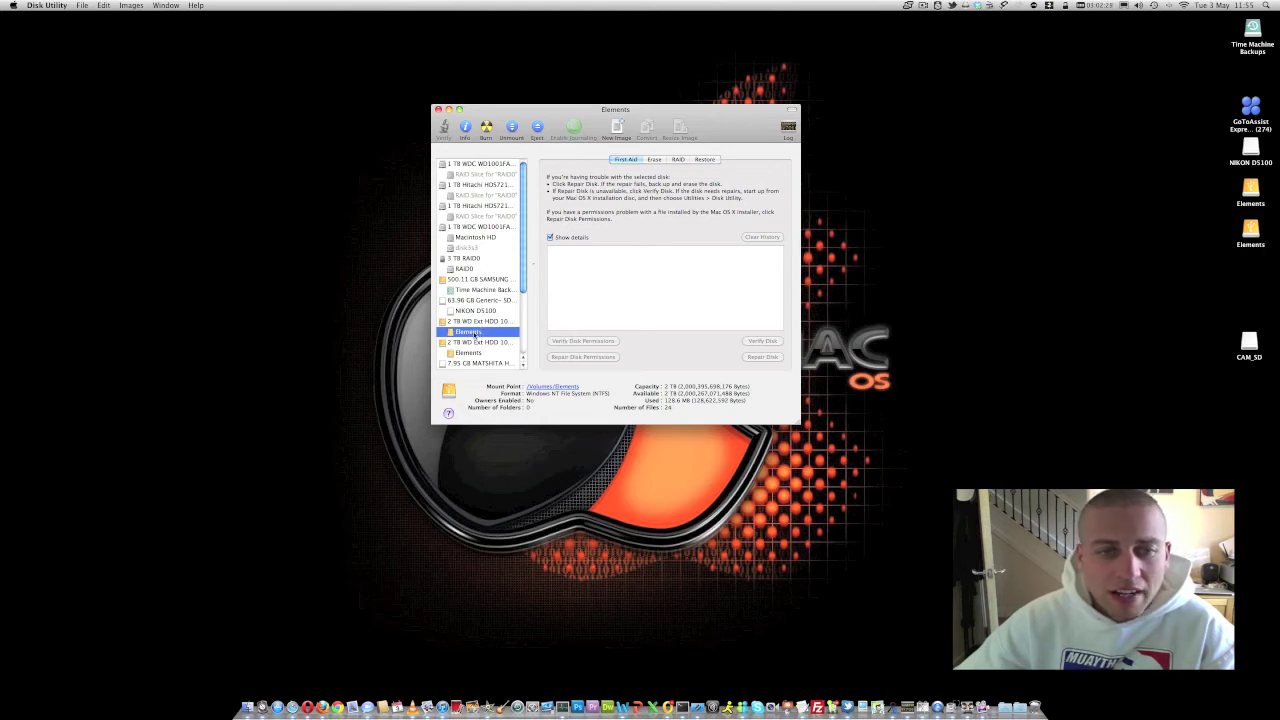
right_click(476, 334)
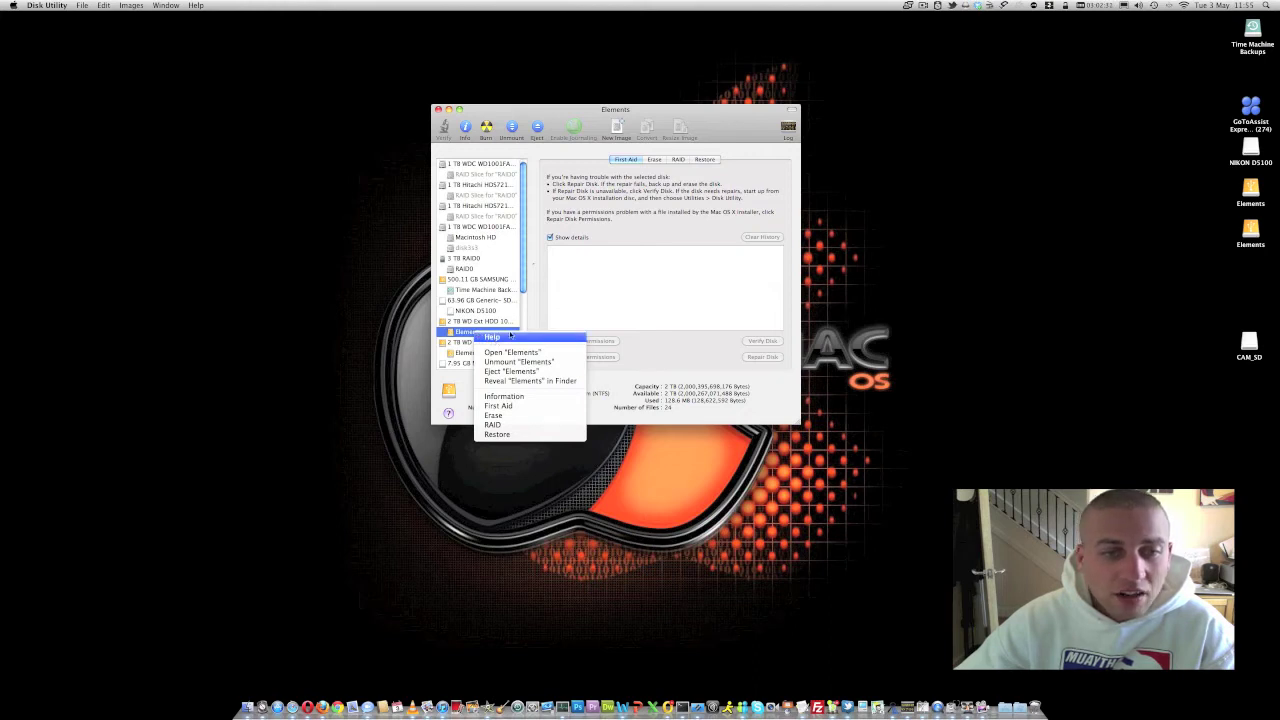
click(568, 300)
click(471, 353)
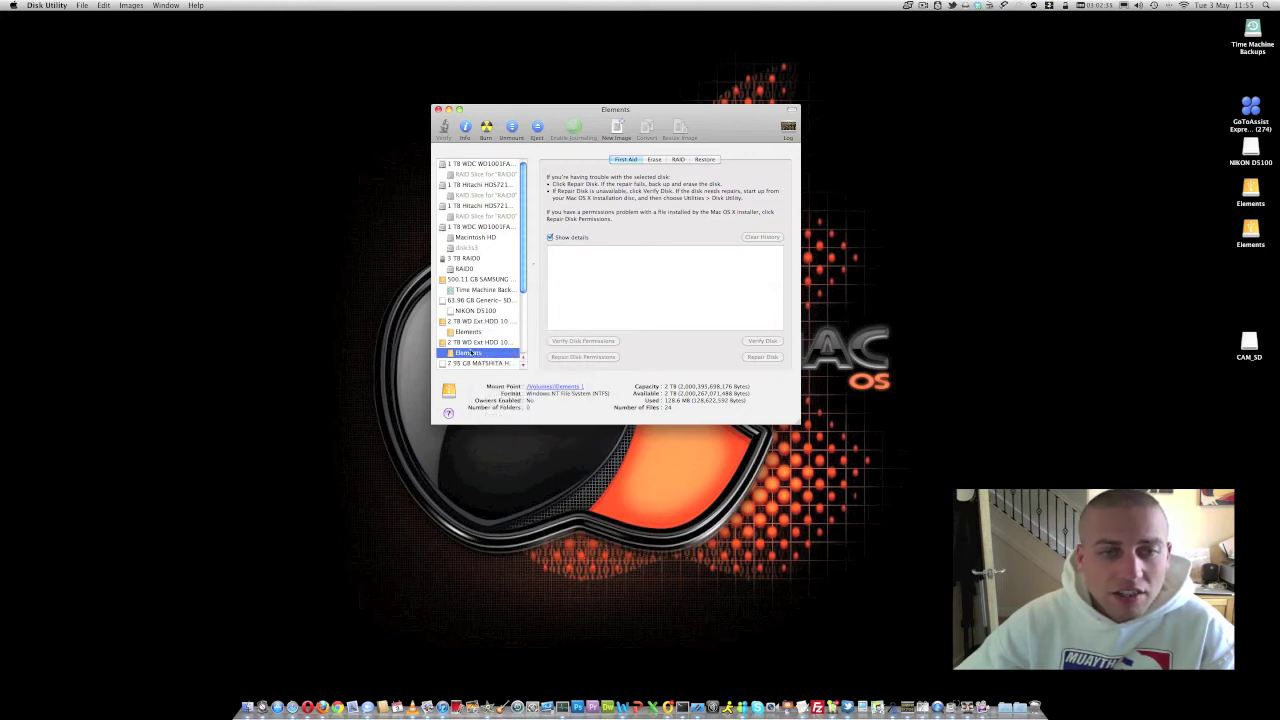
click(476, 333)
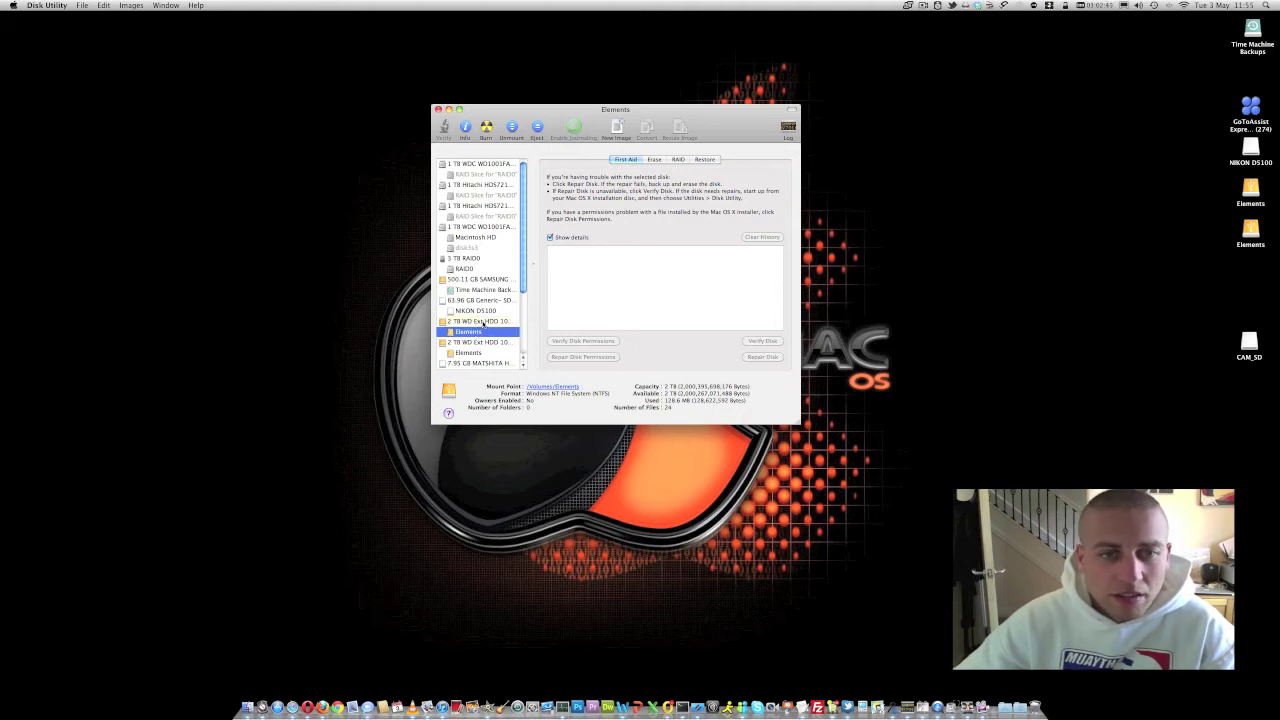
Review the first WD drive's Elements partition layout, then show its Erase settings (MS-DOS (FAT), UNTITLED).
click(483, 322)
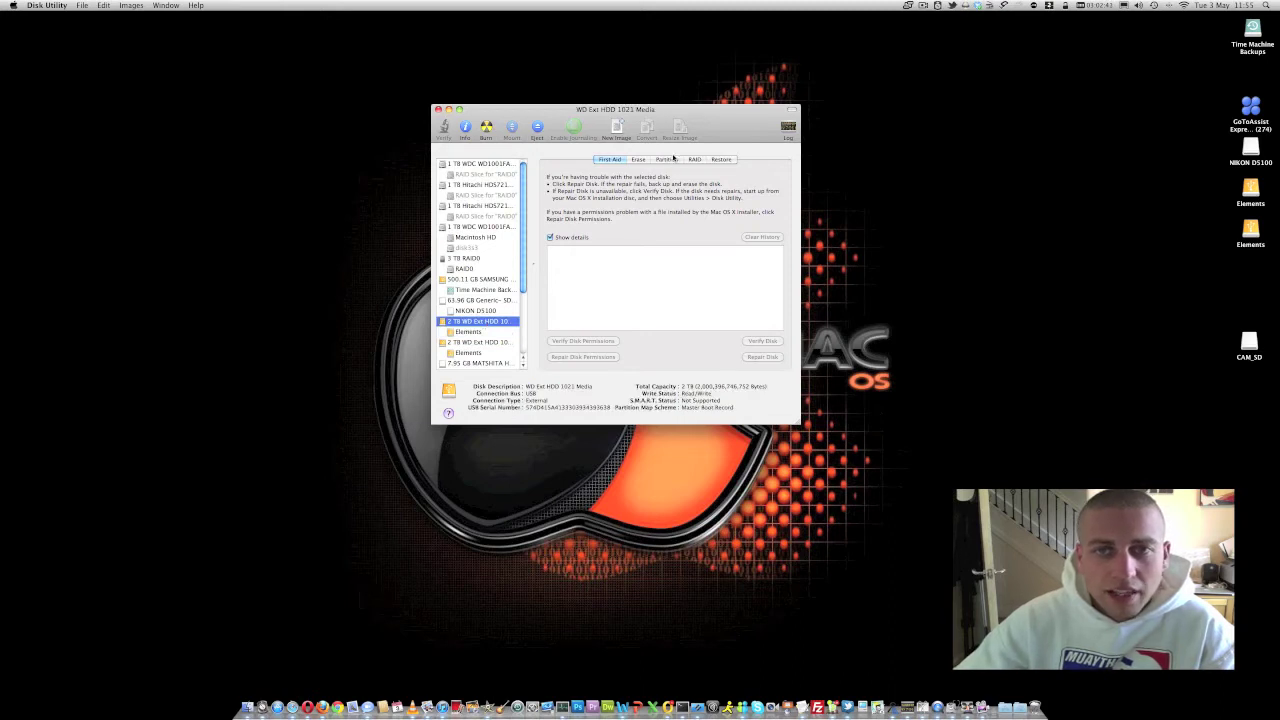
click(667, 160)
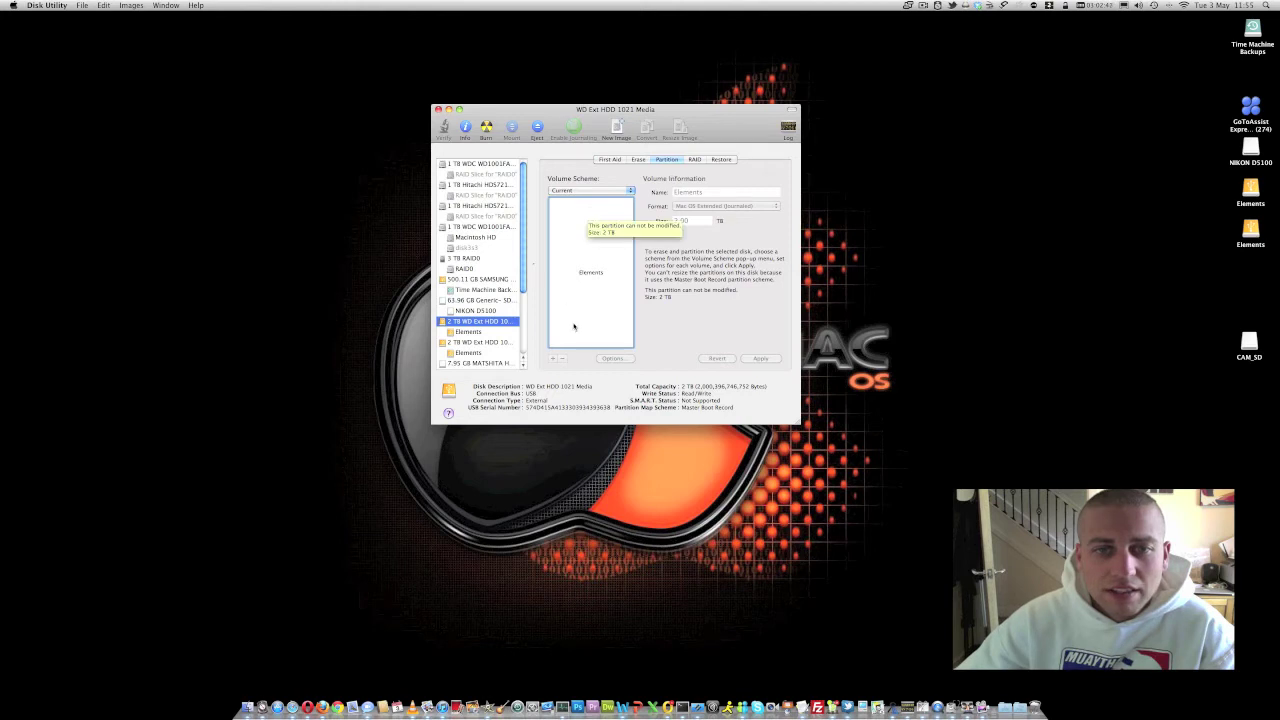
click(594, 290)
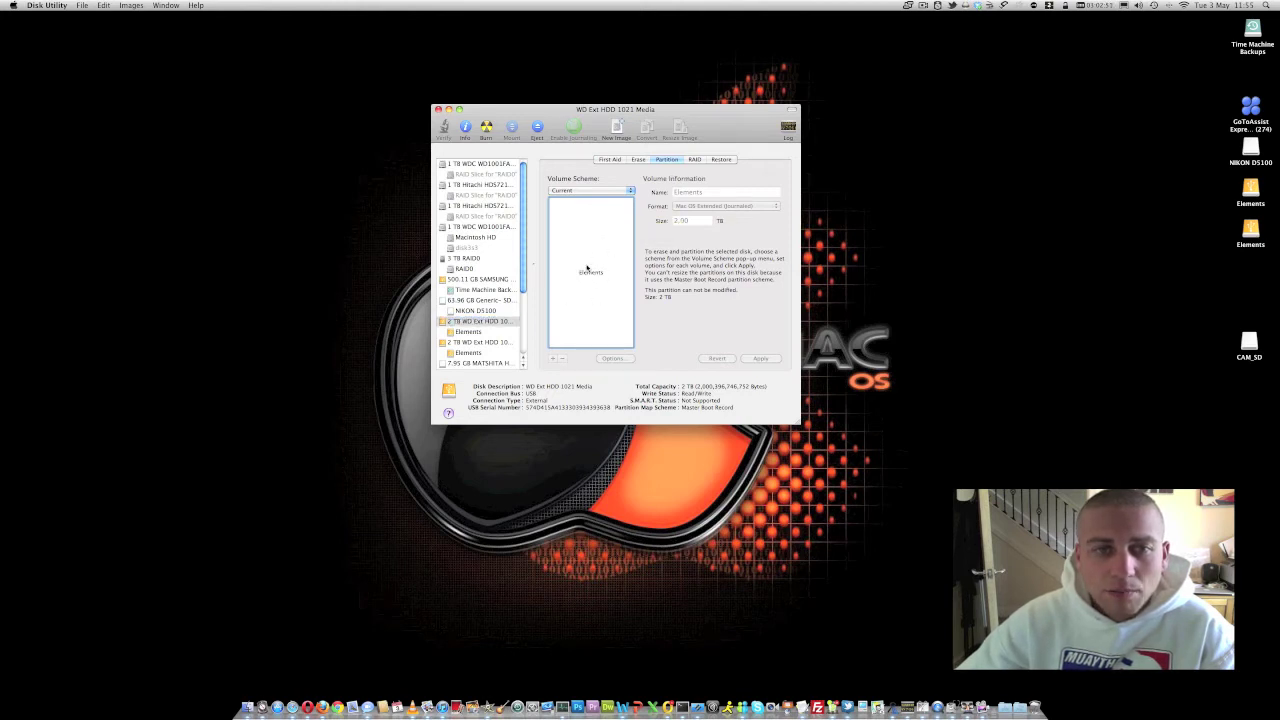
click(638, 159)
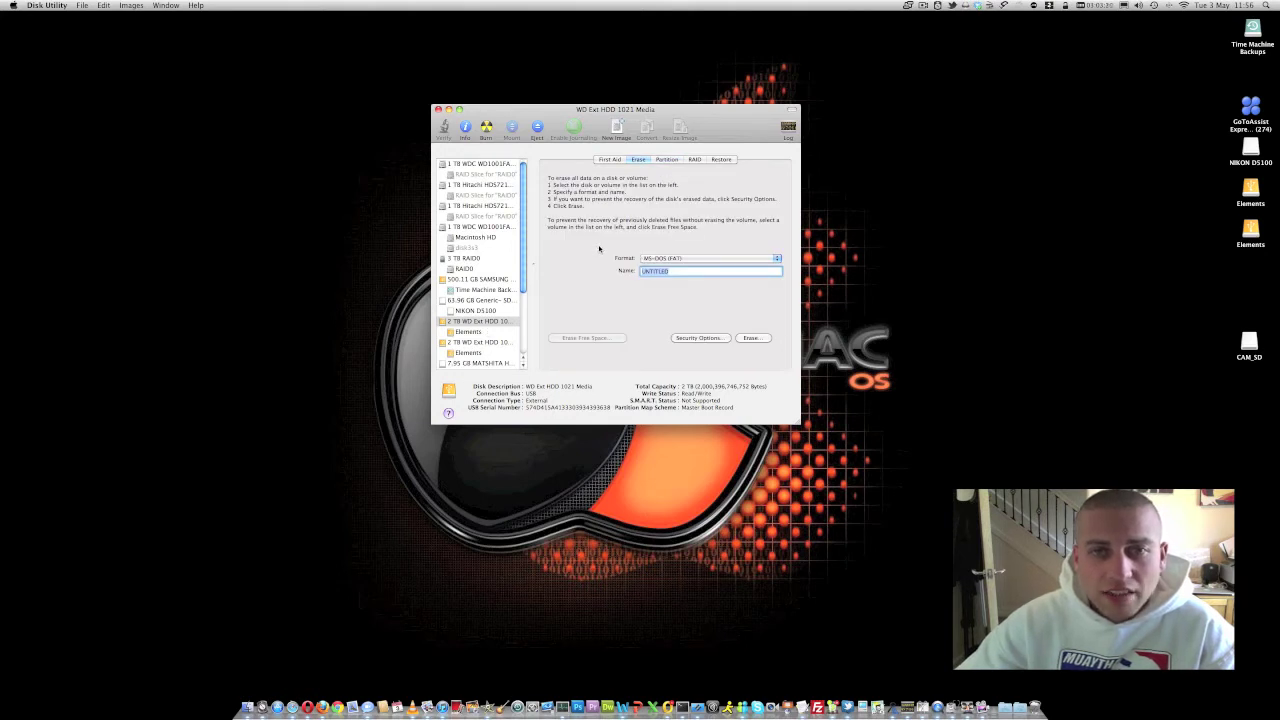
Set the first drive to Mac OS Extended (Journaled), name it WD_Disk1, and request Erase.
click(680, 258)
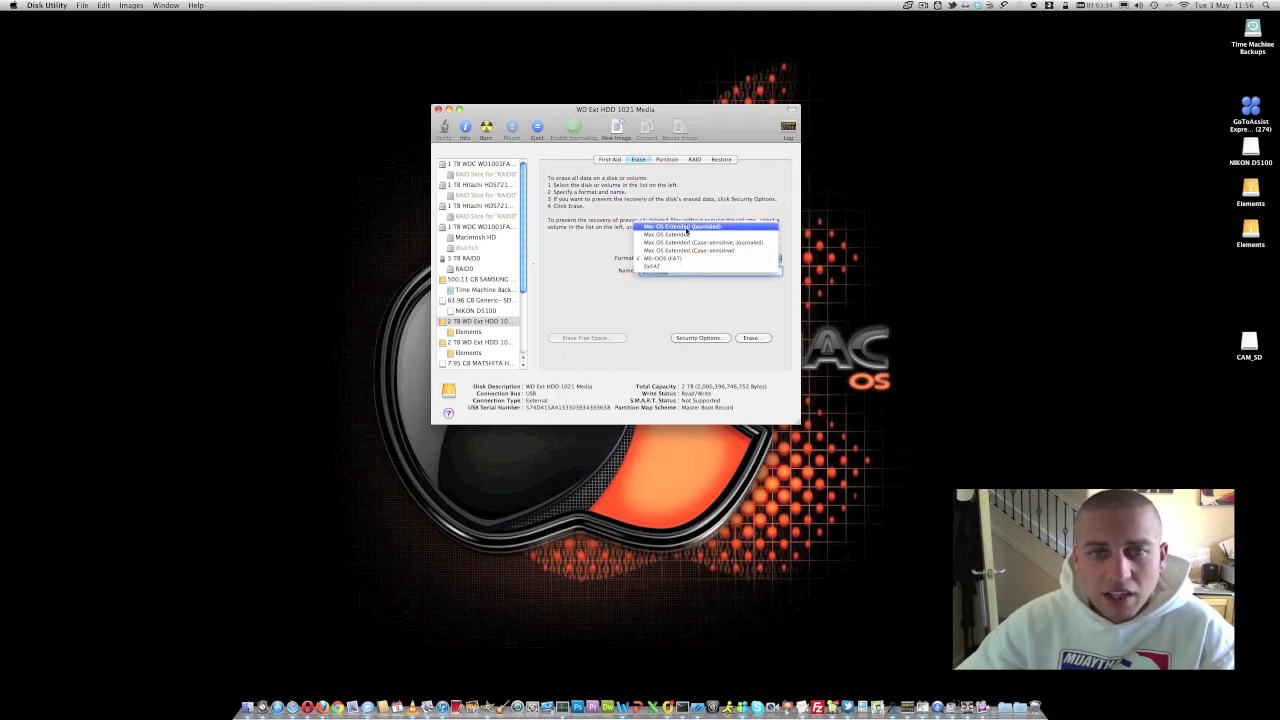
click(687, 229)
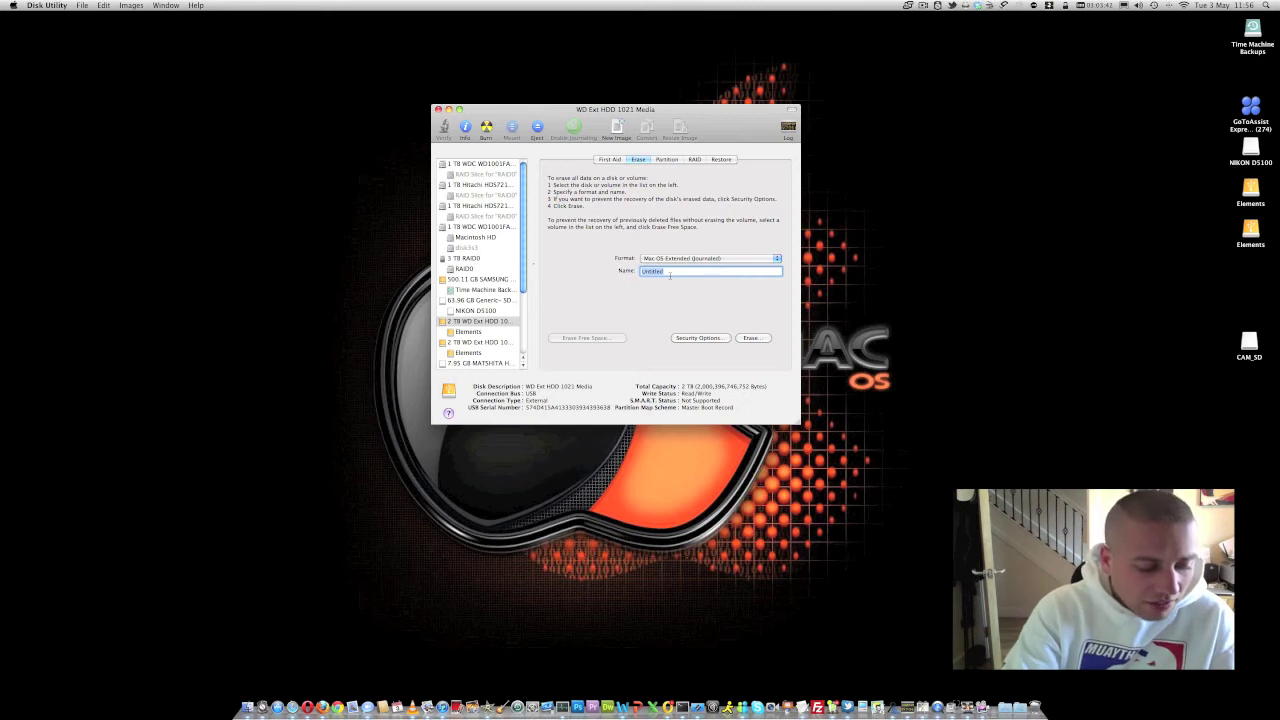
text(WD)
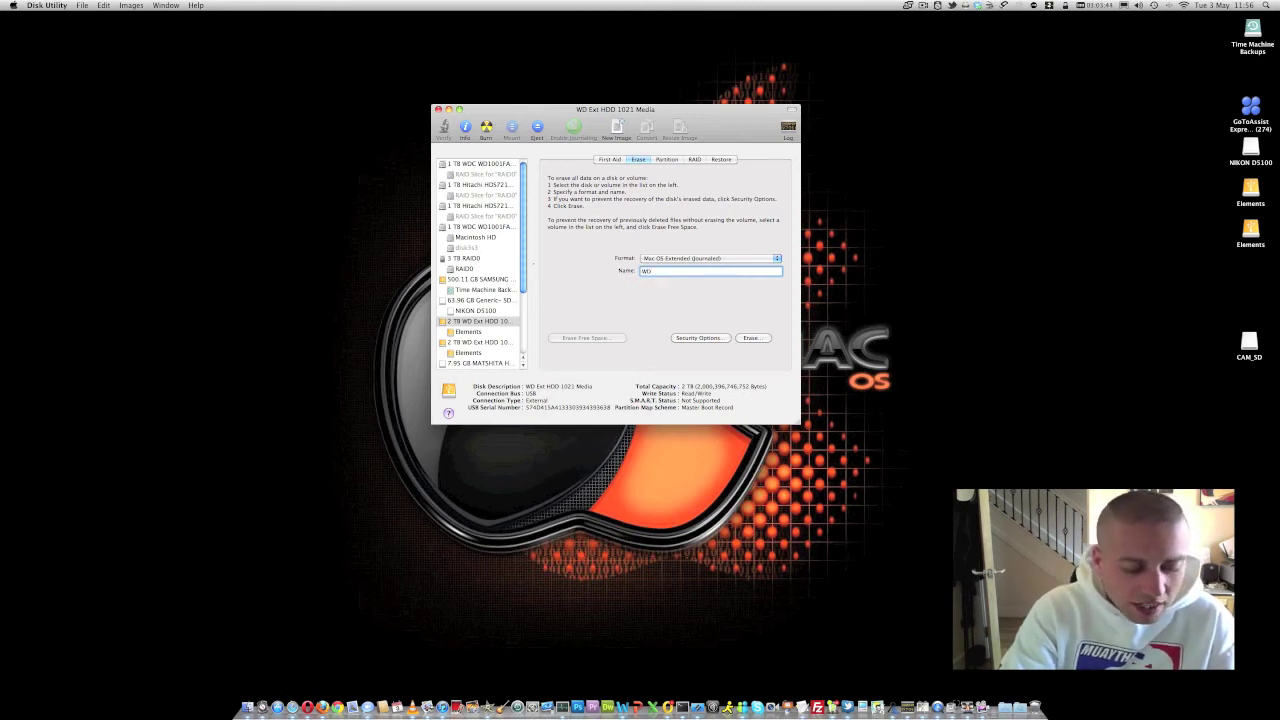
text(_Disk1)
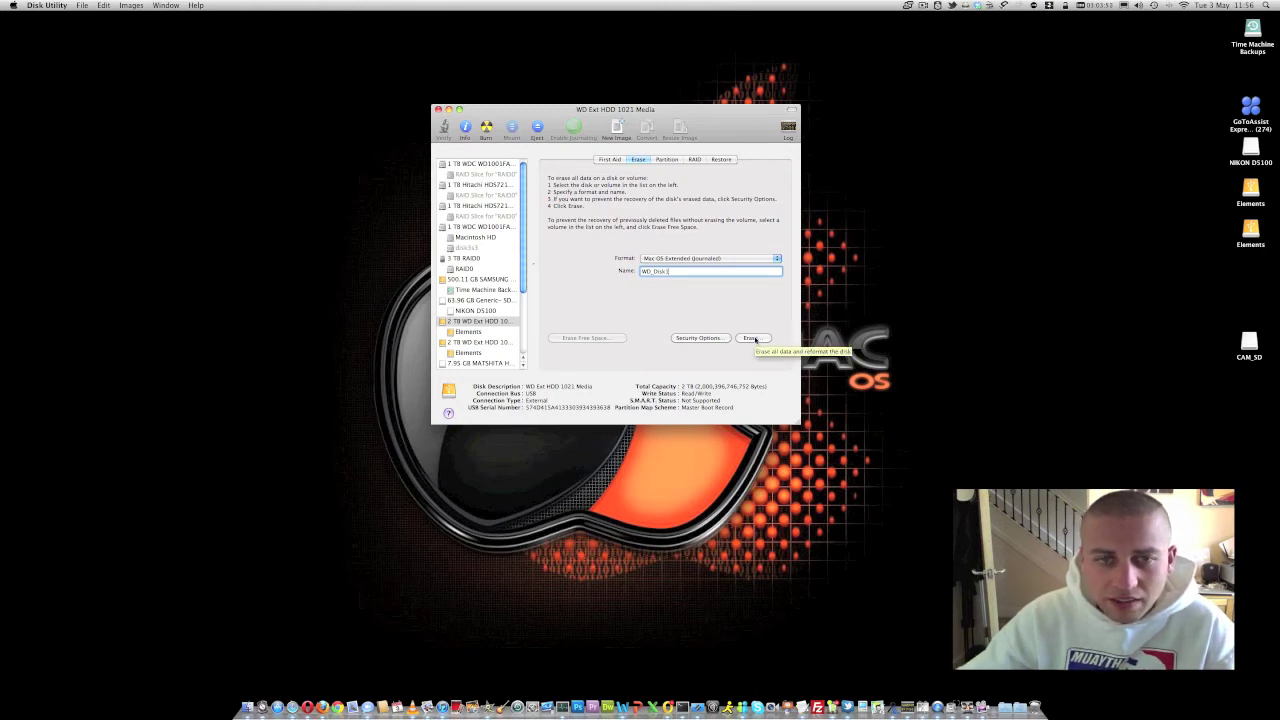
click(753, 338)
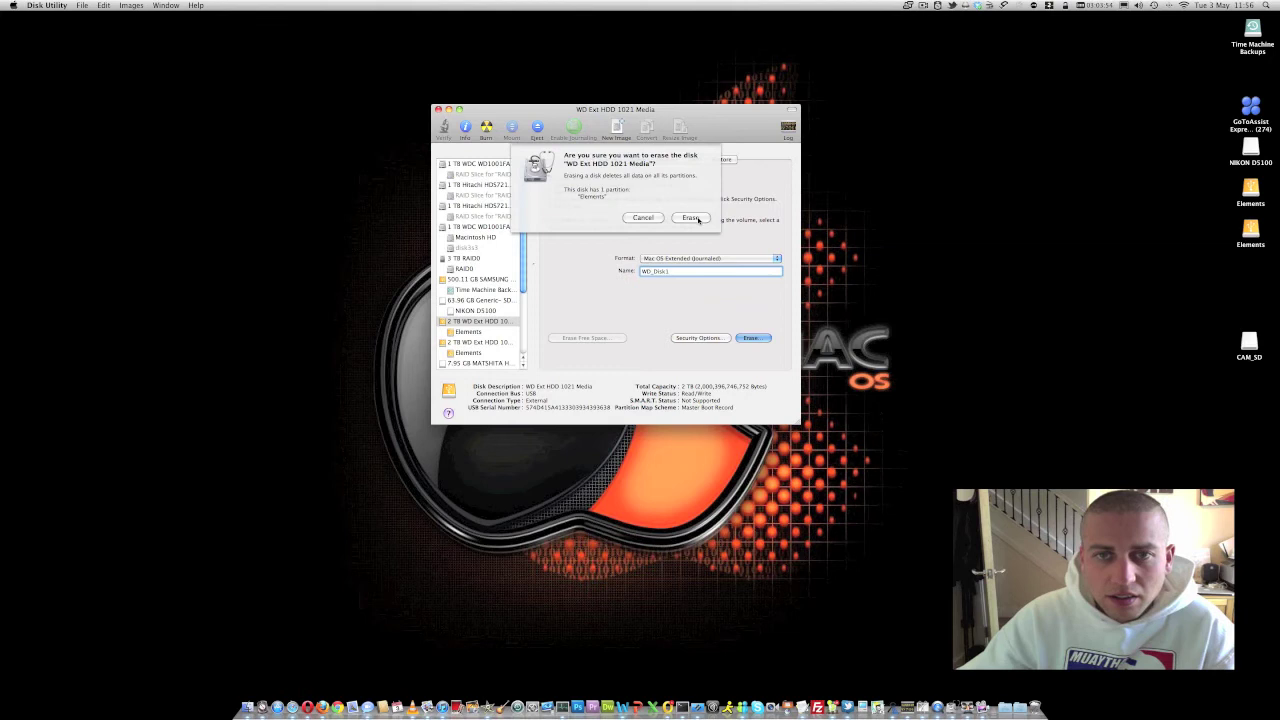
Confirm the erase, giving one 2 TB Mac OS Extended (Journaled) volume named WD_Disk1.
click(691, 218)
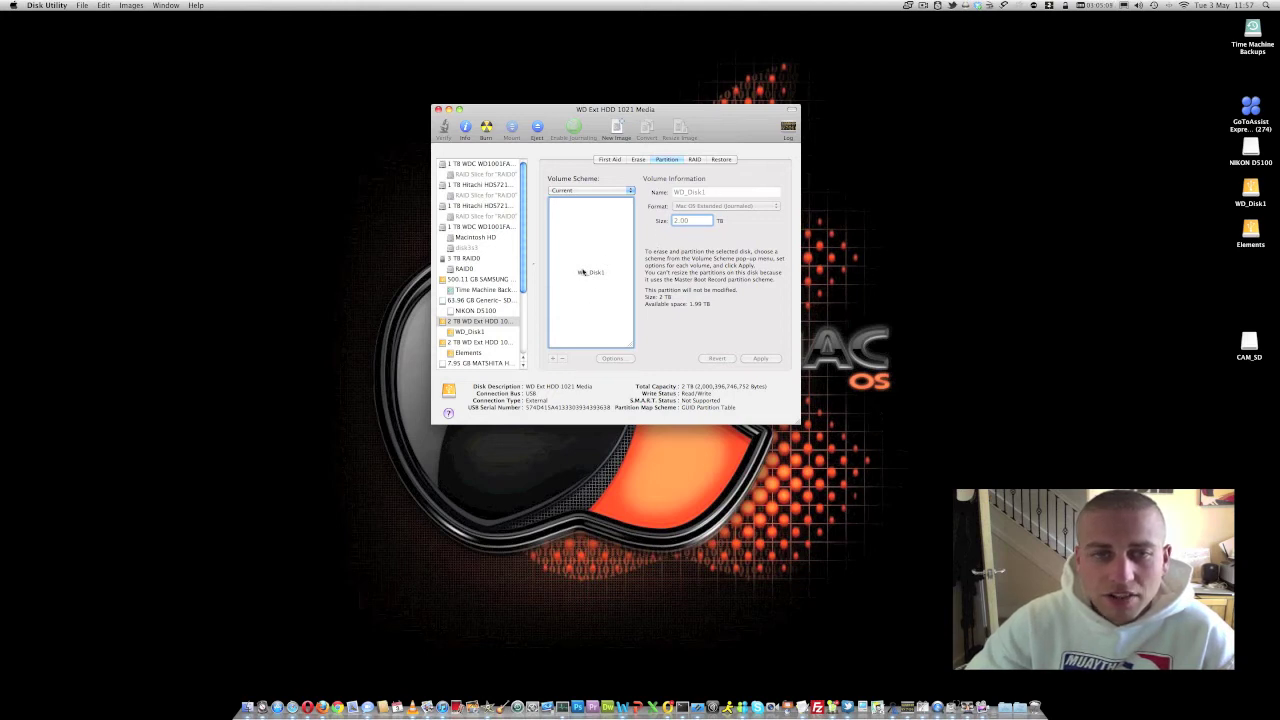
mouse_move(597, 284)
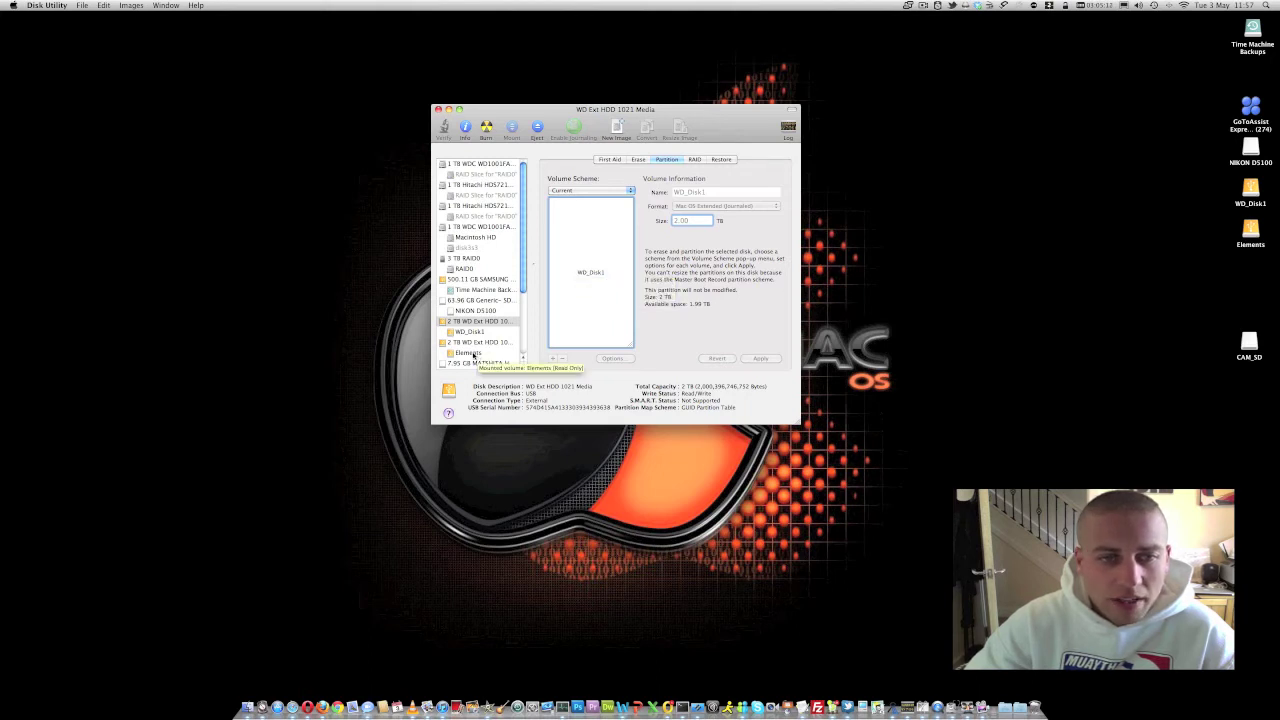
Erase the second 2 TB WD drive as Mac OS Extended (Journaled) named WD_Disk2, confirming the erase.
click(477, 343)
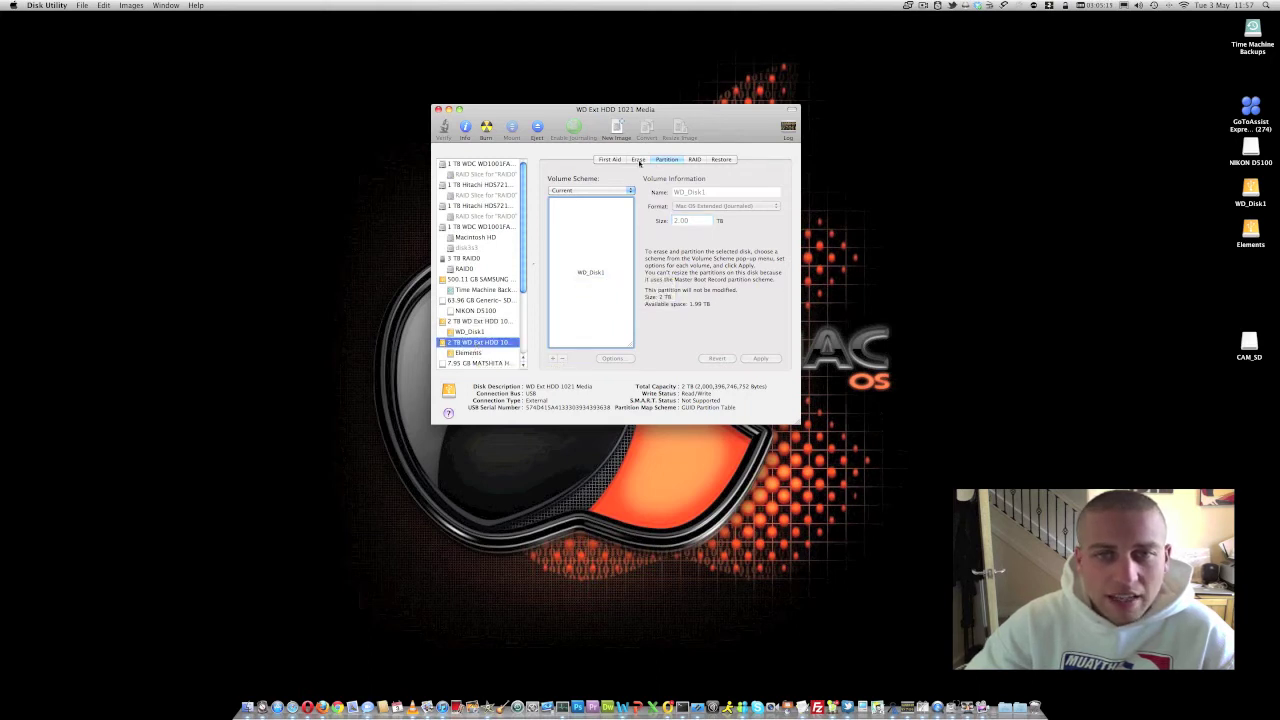
click(639, 160)
click(673, 259)
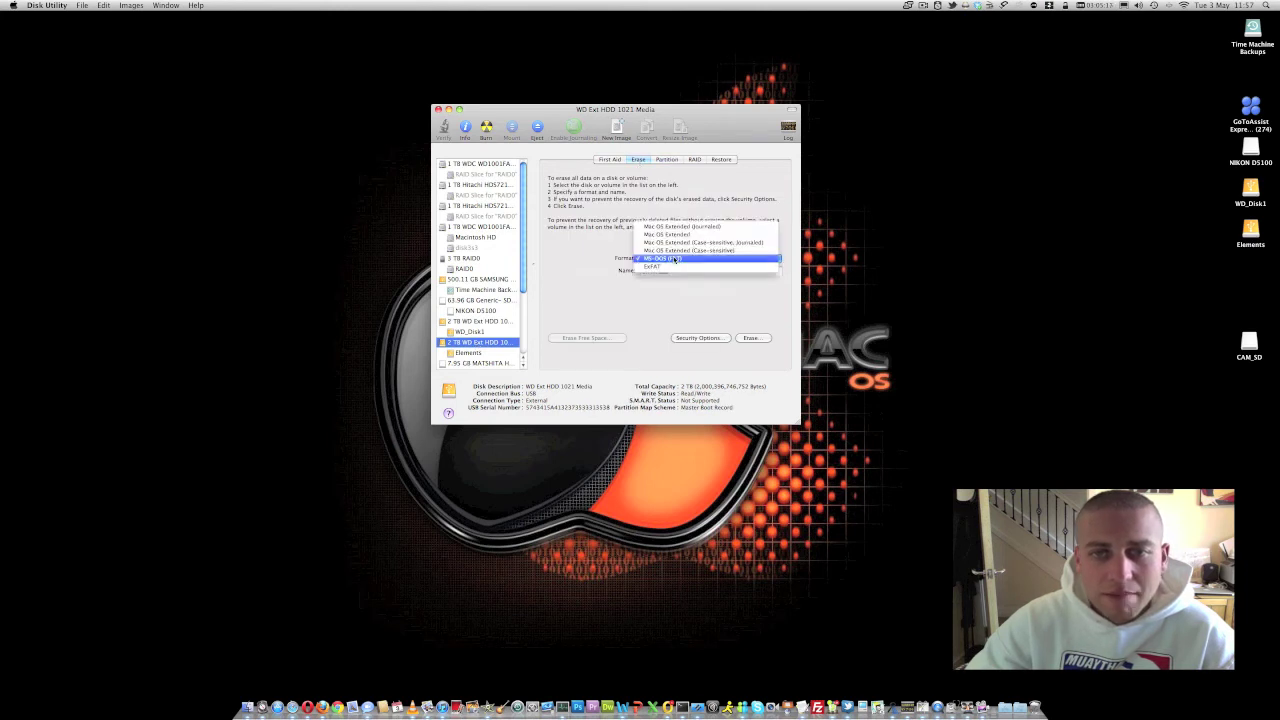
click(679, 231)
double_click(652, 271)
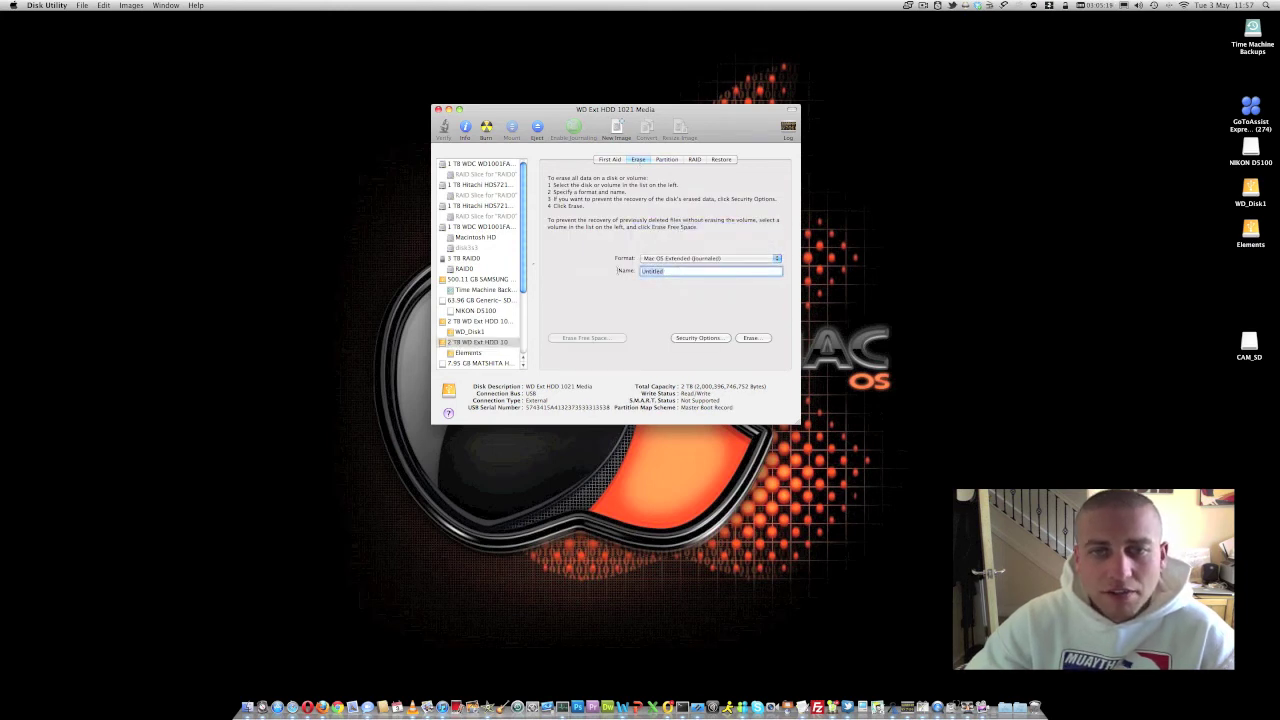
text(WD_)
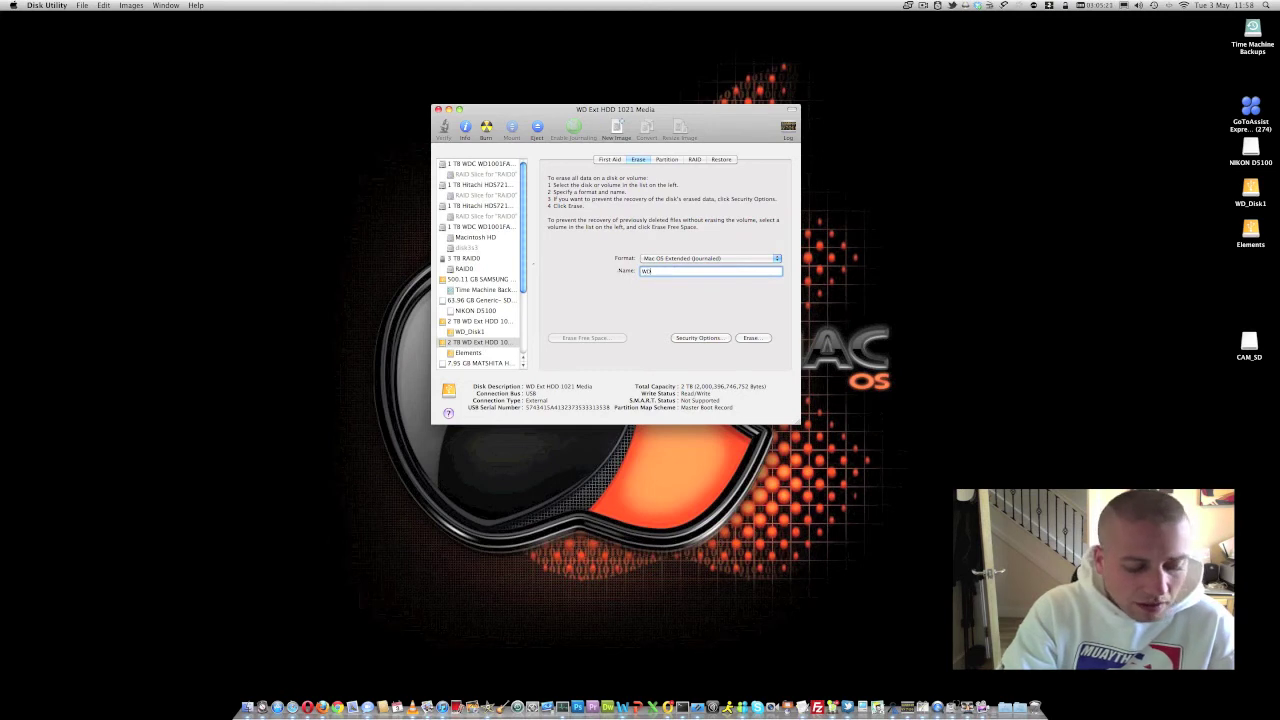
text(Disk2)
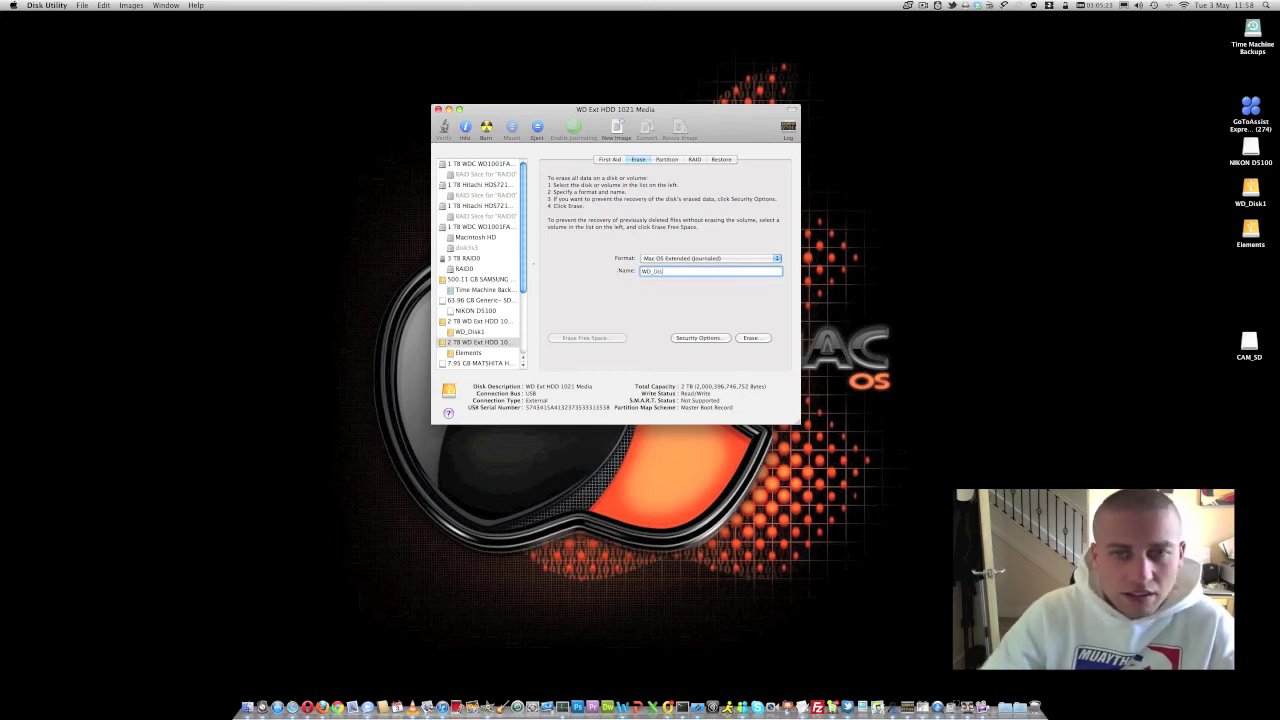
click(748, 338)
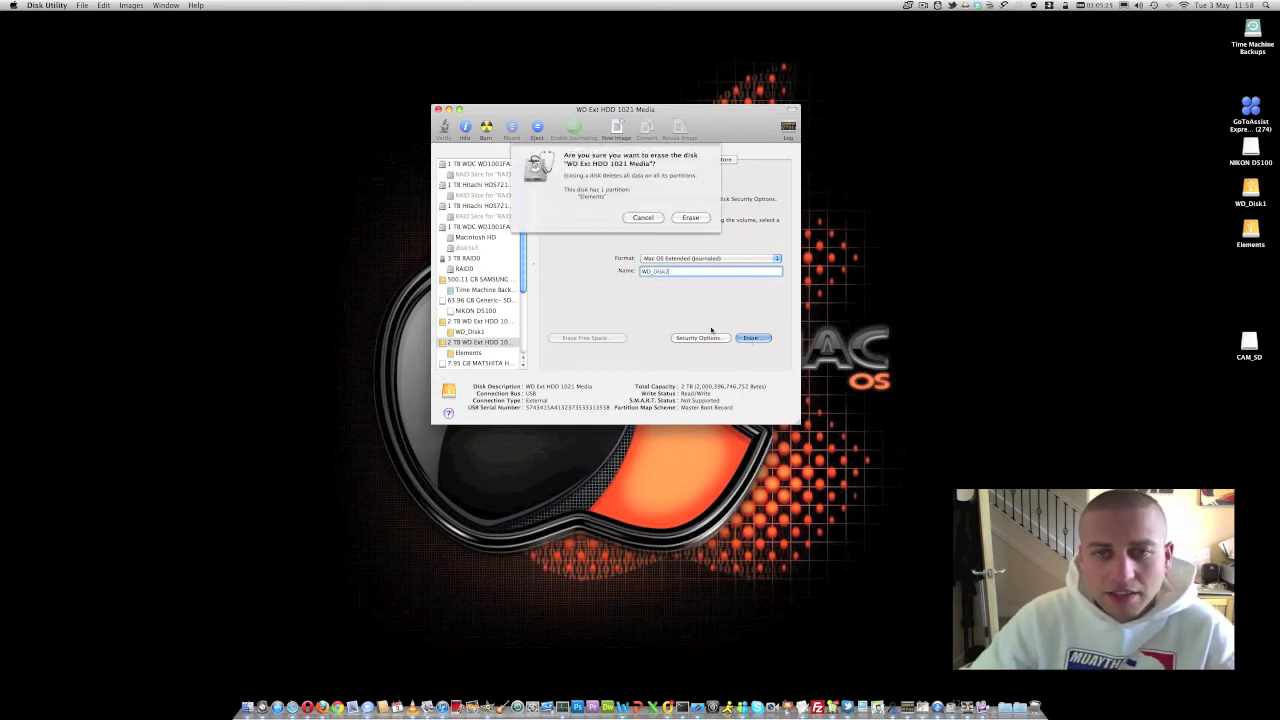
click(688, 219)
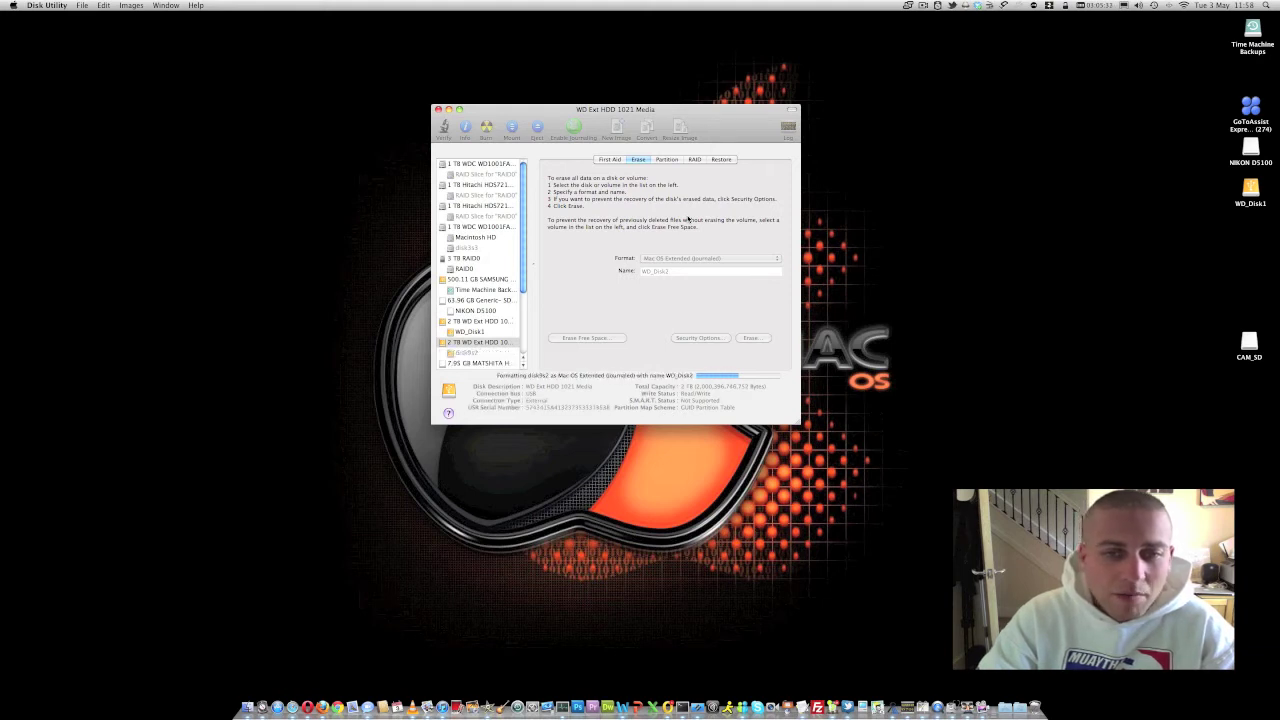
Compare the 2 TB WD_Disk1 and WD_Disk2 volumes, then bring up WD_Disk1's RAID settings.
click(478, 333)
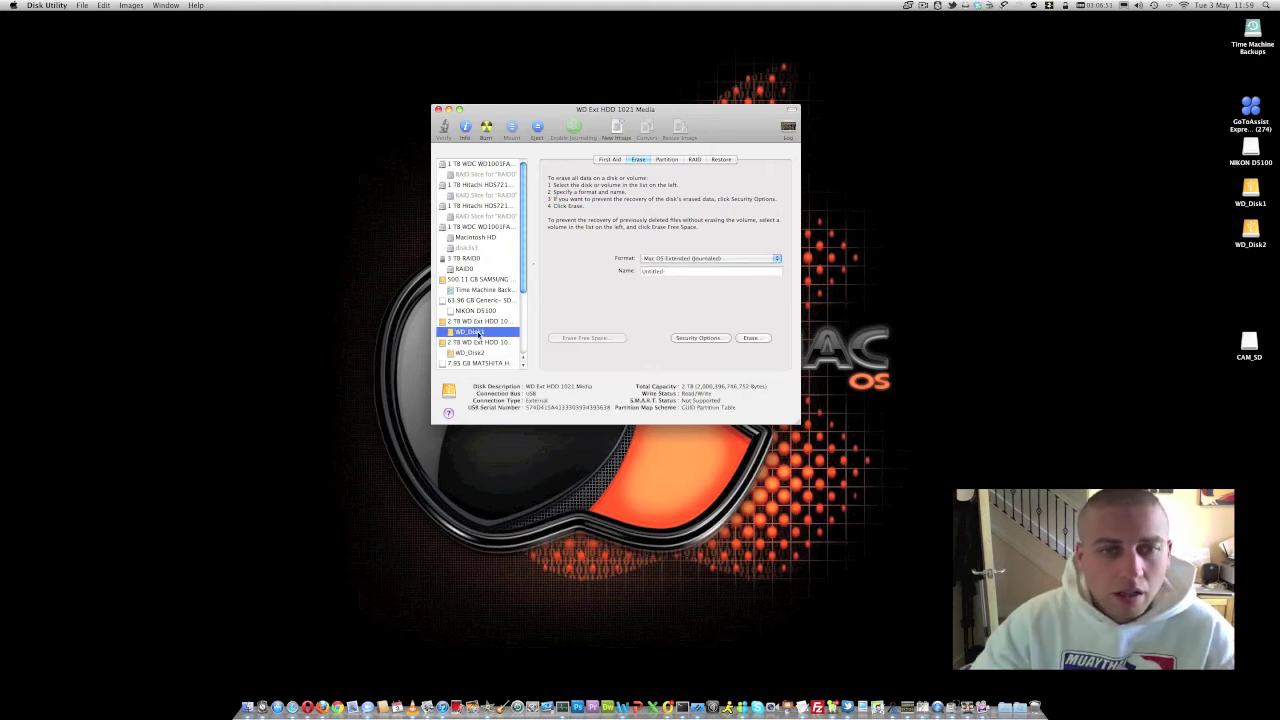
click(486, 322)
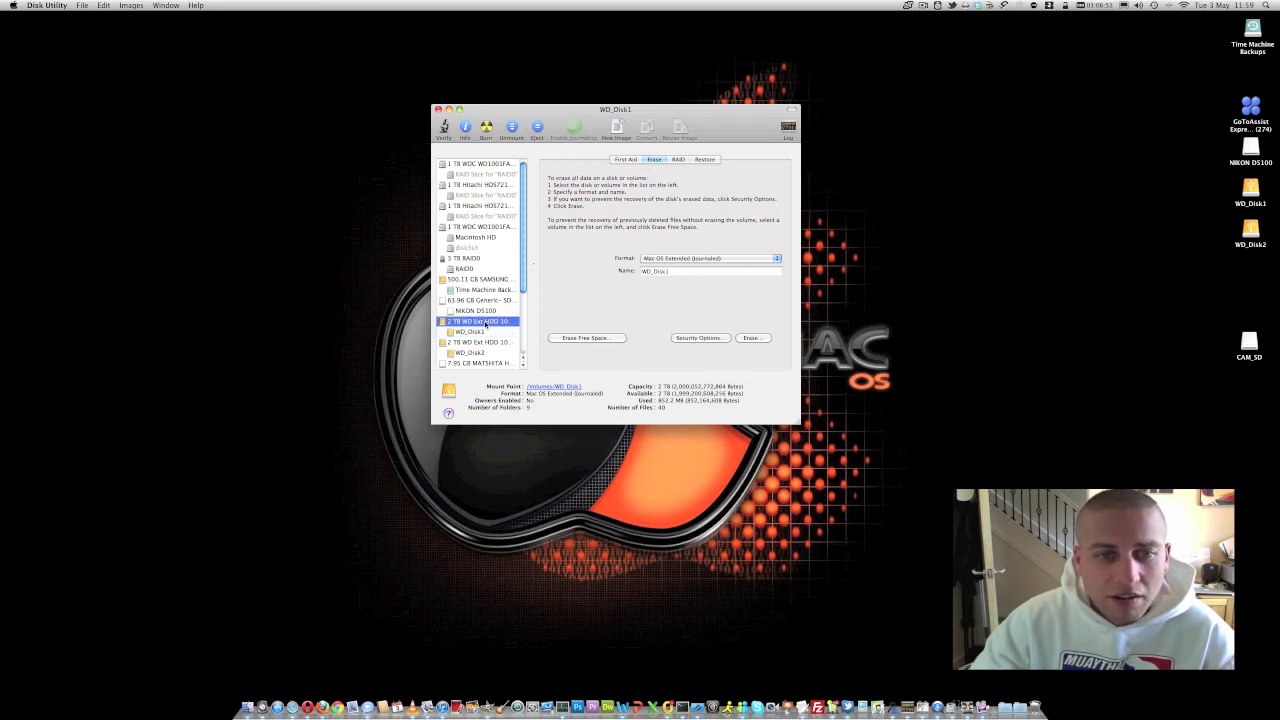
click(486, 332)
click(484, 354)
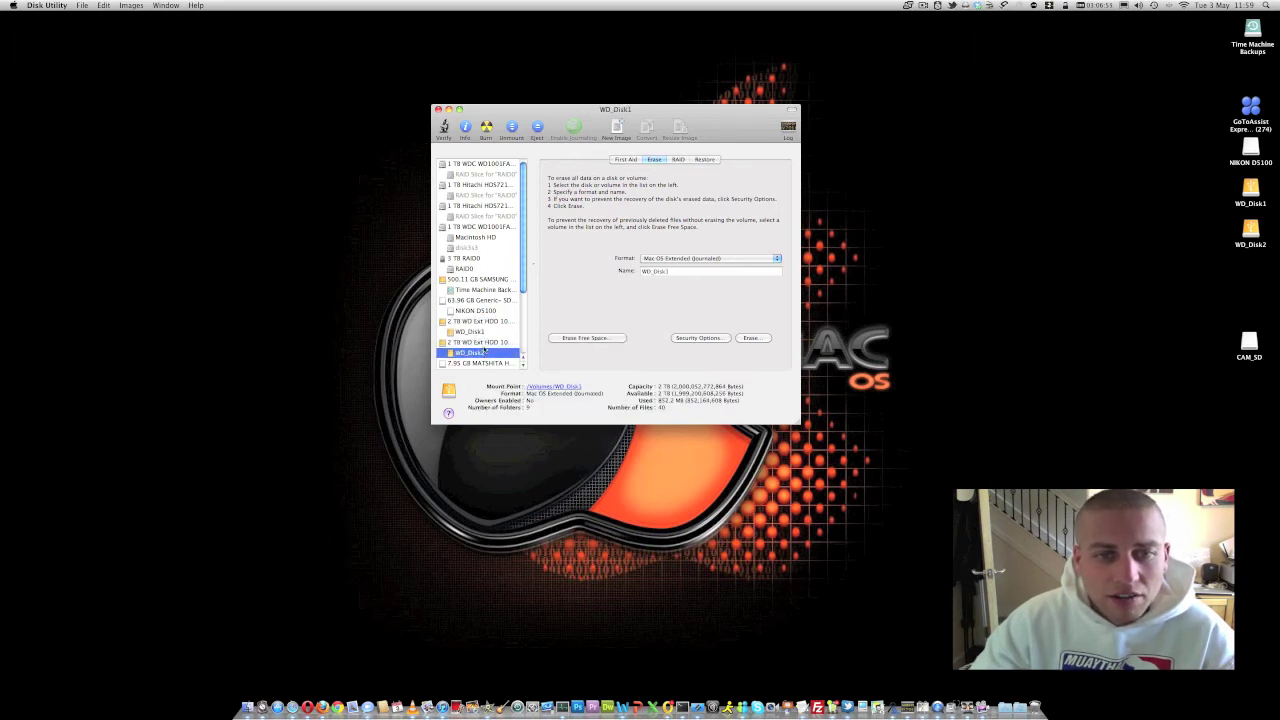
click(484, 334)
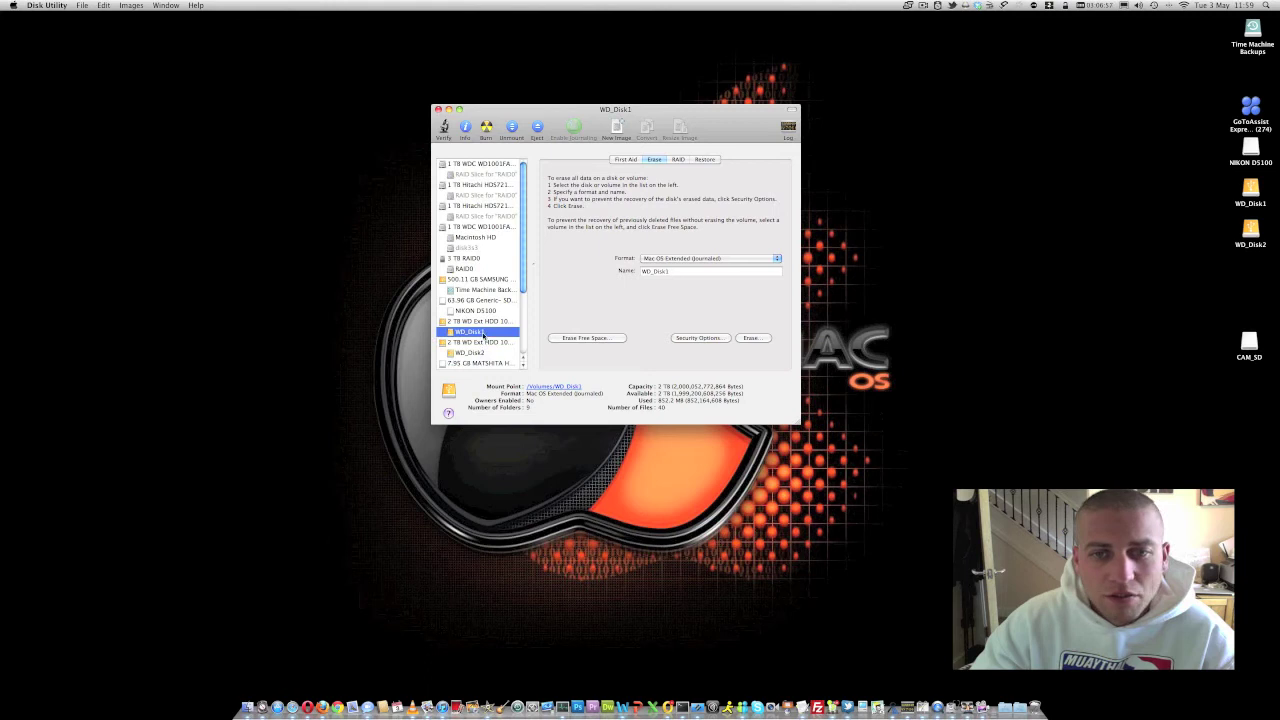
drag(655, 389, 760, 387)
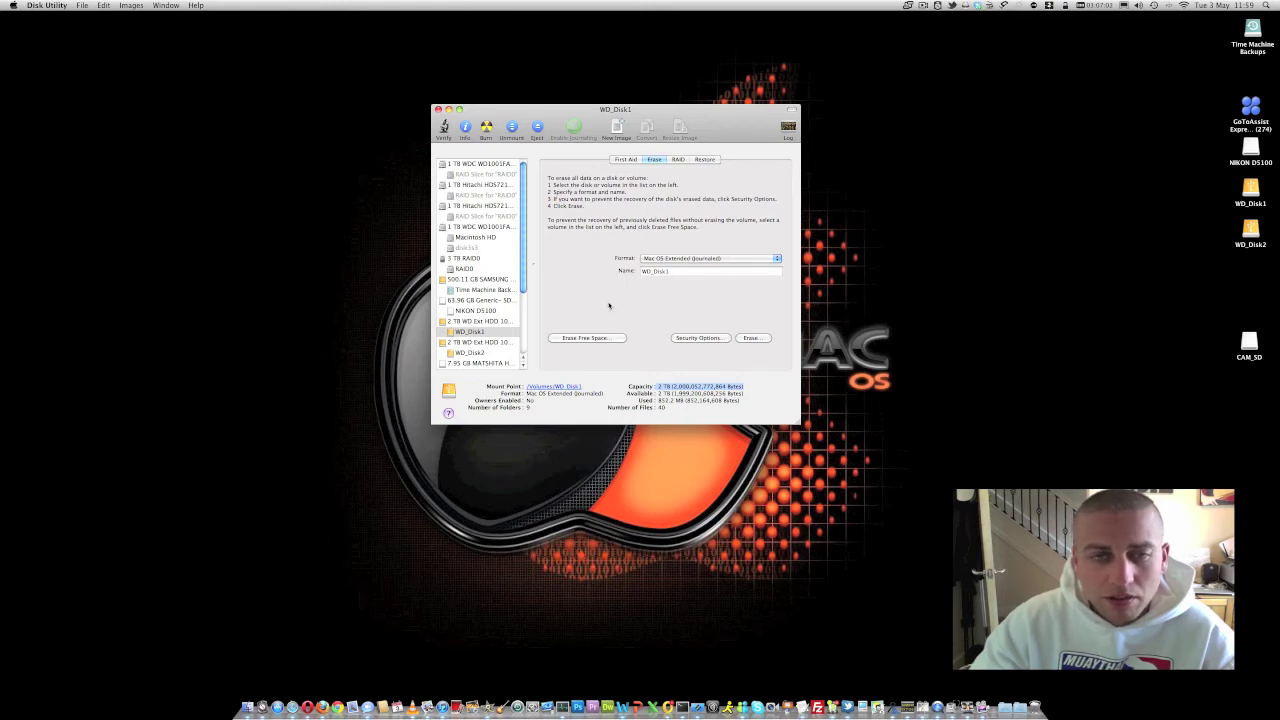
click(478, 355)
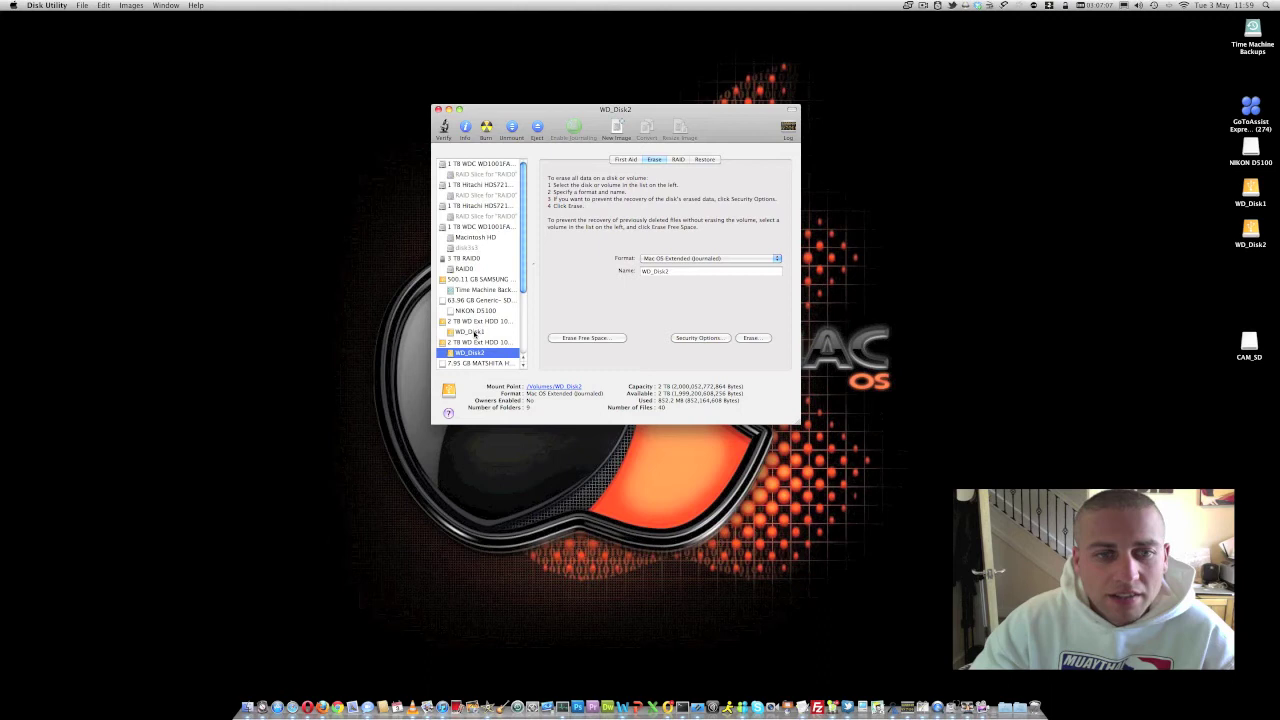
click(475, 333)
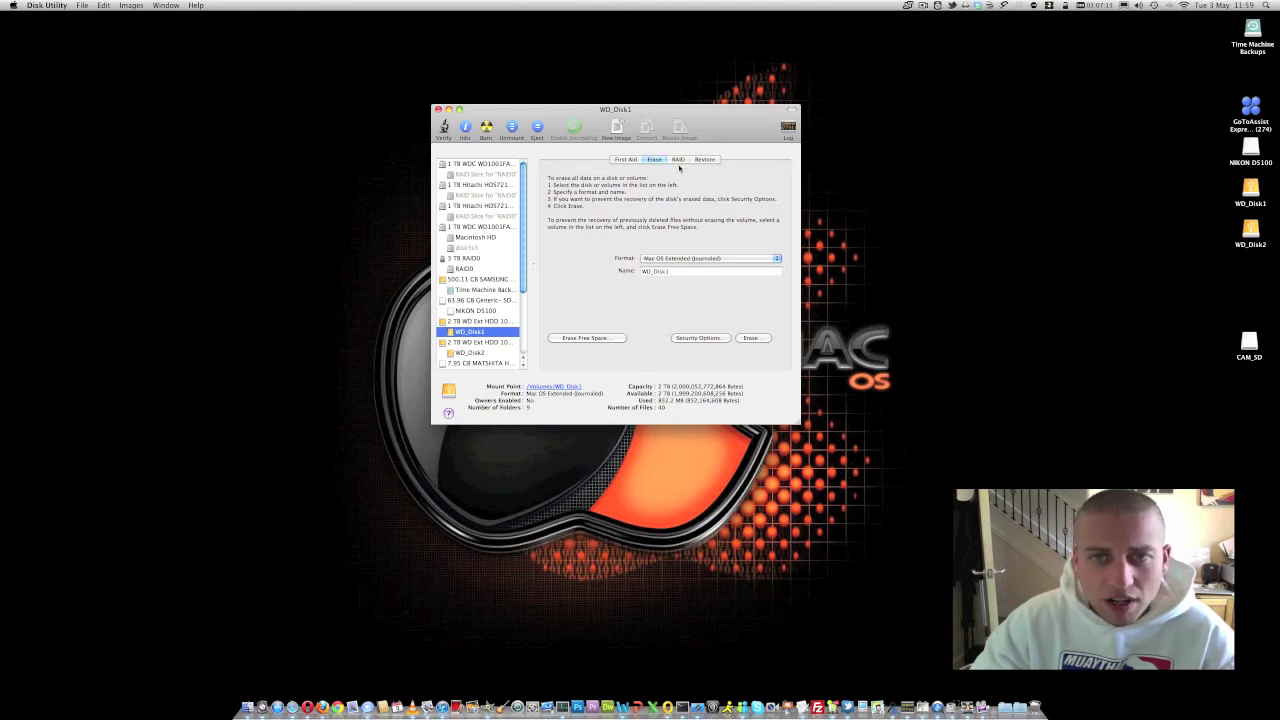
click(679, 161)
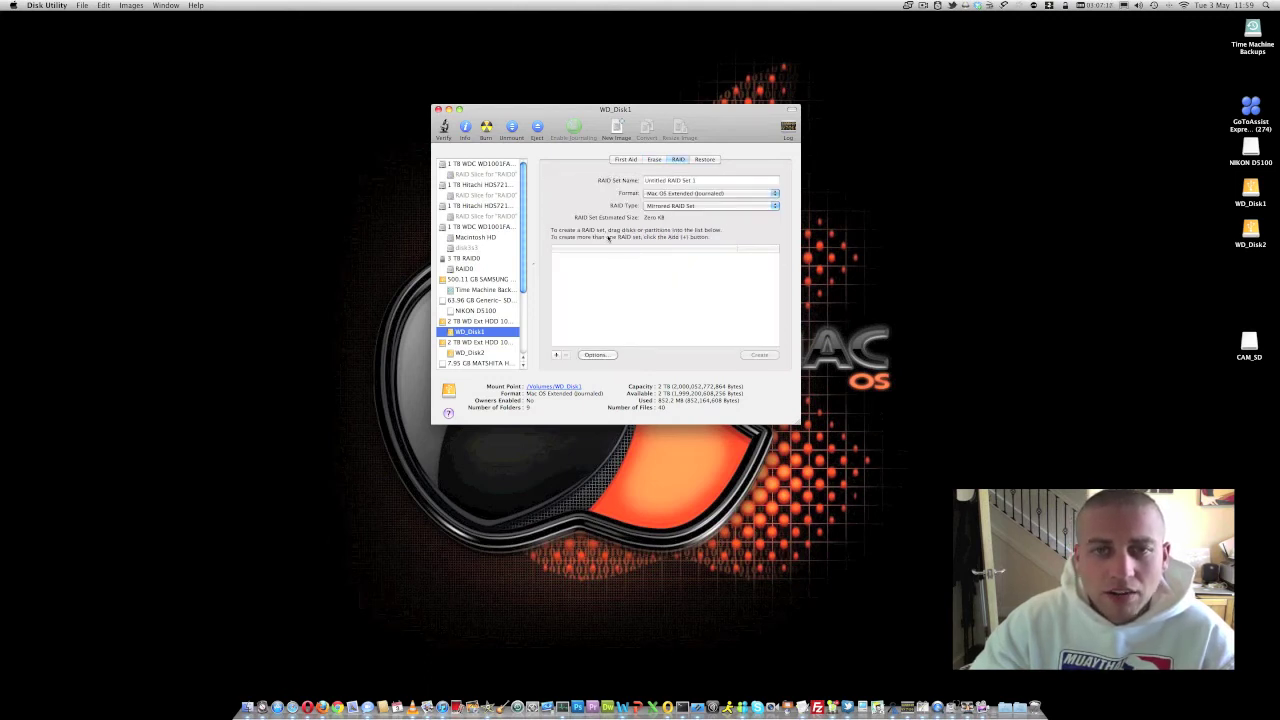
Name the RAID set WD_Raid and set its type to Mirrored RAID Set.
drag(694, 181, 640, 181)
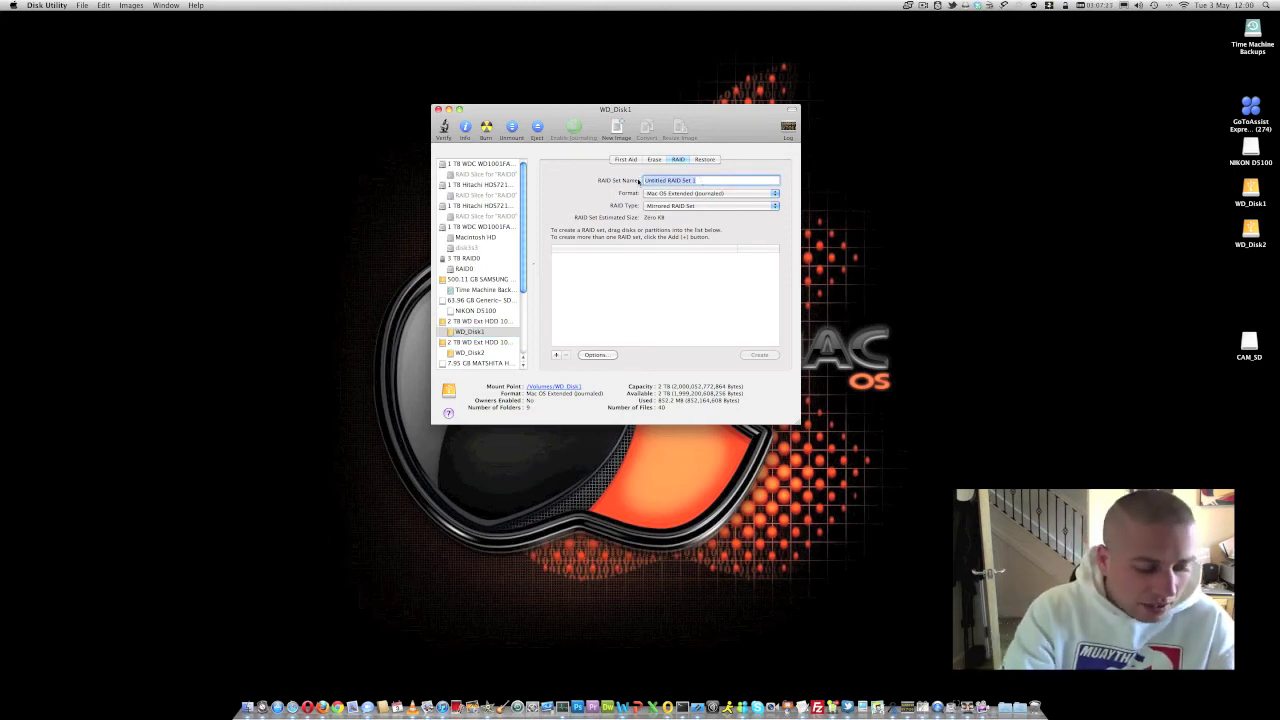
text(WD_Raid)
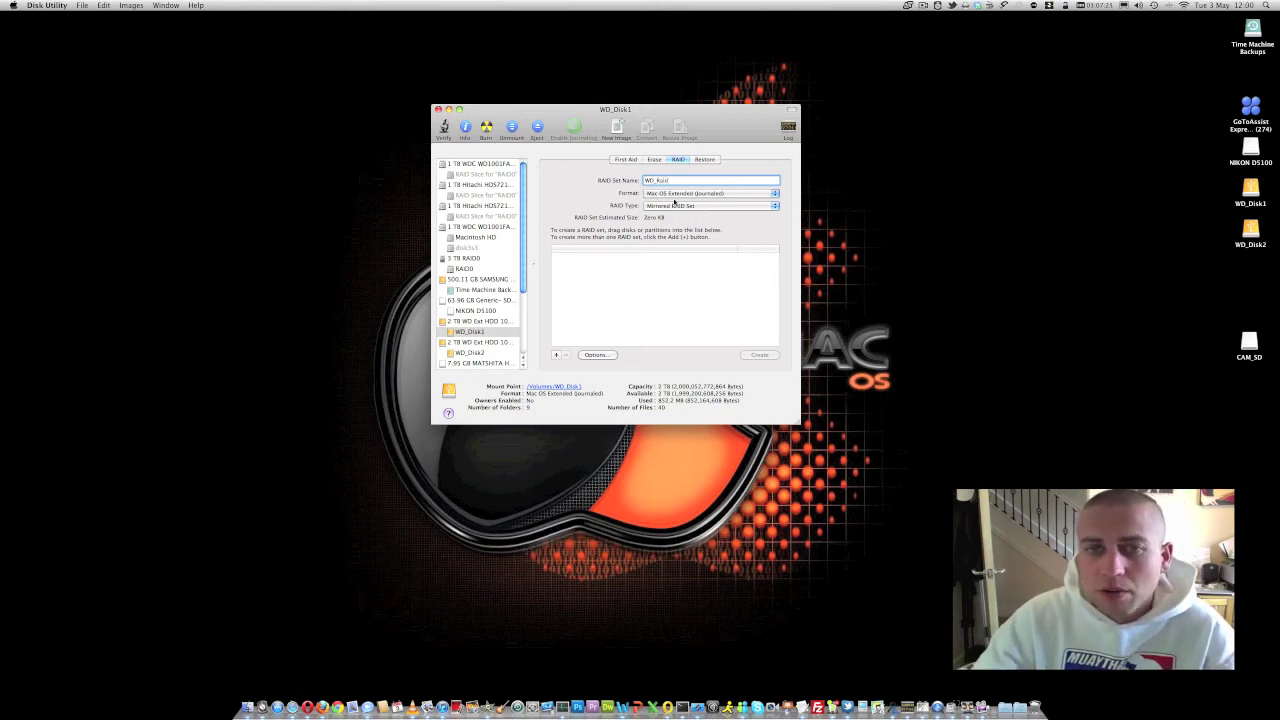
click(664, 206)
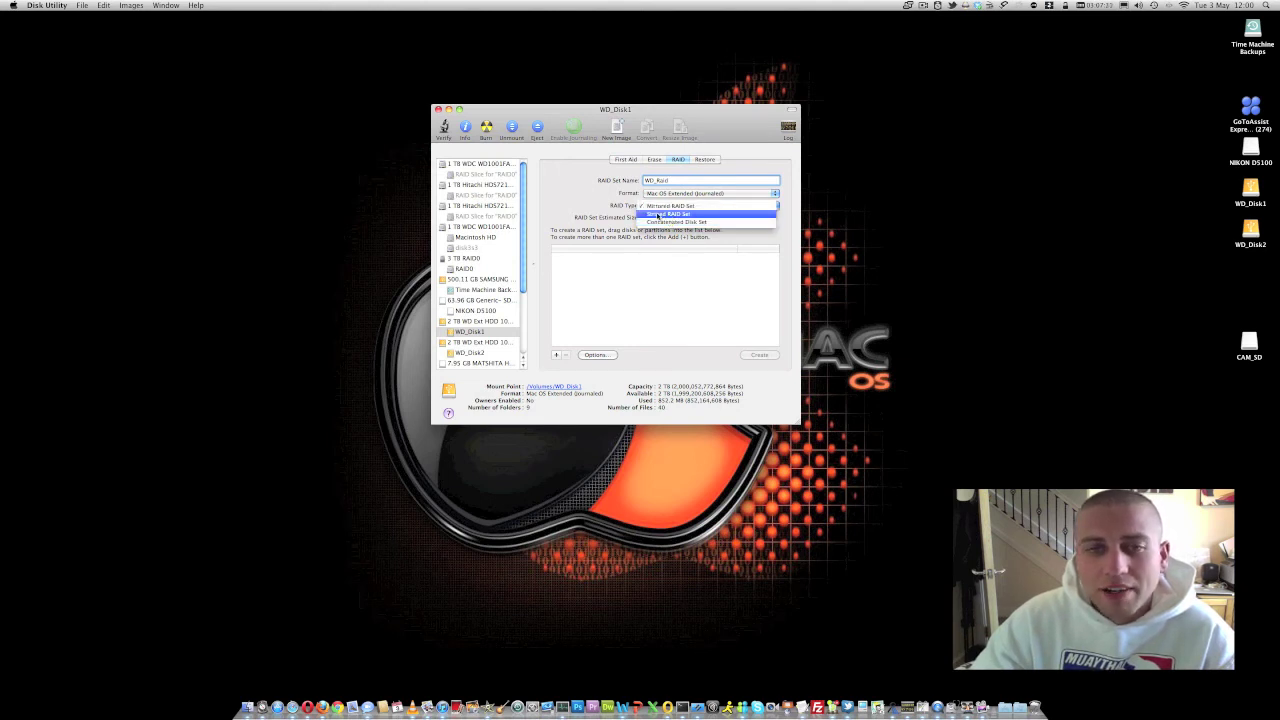
click(658, 214)
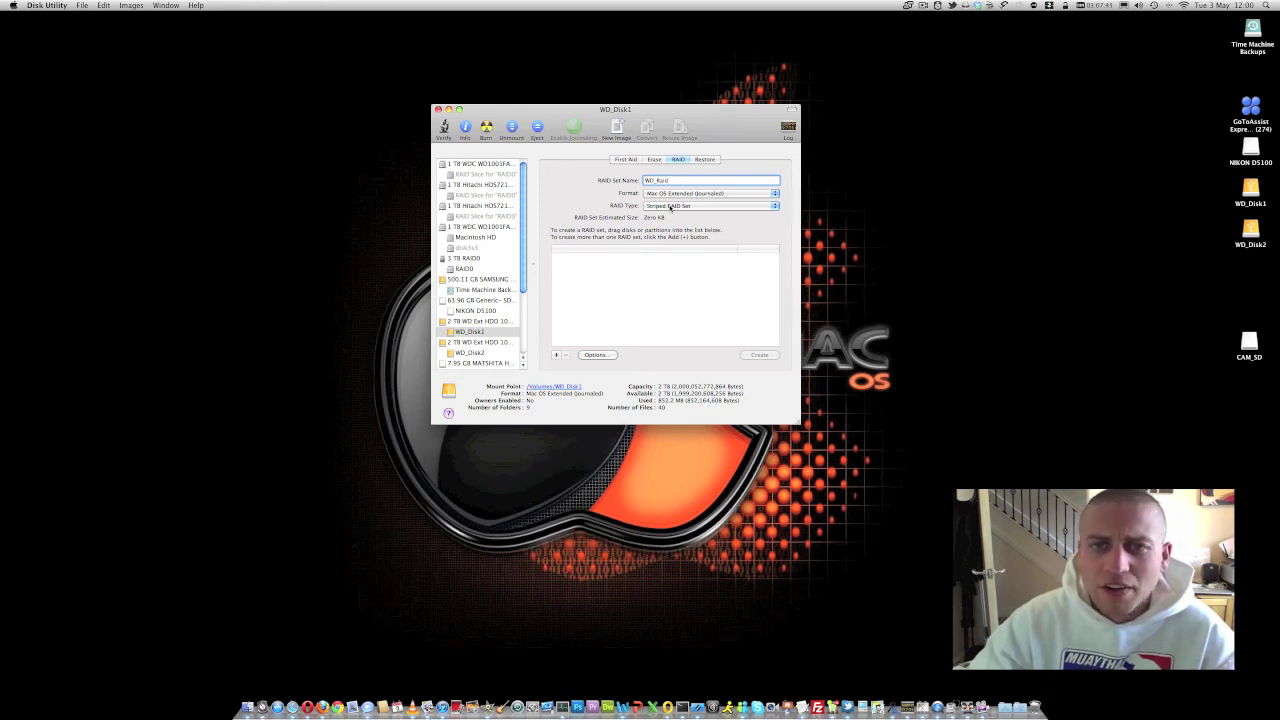
click(670, 206)
click(675, 216)
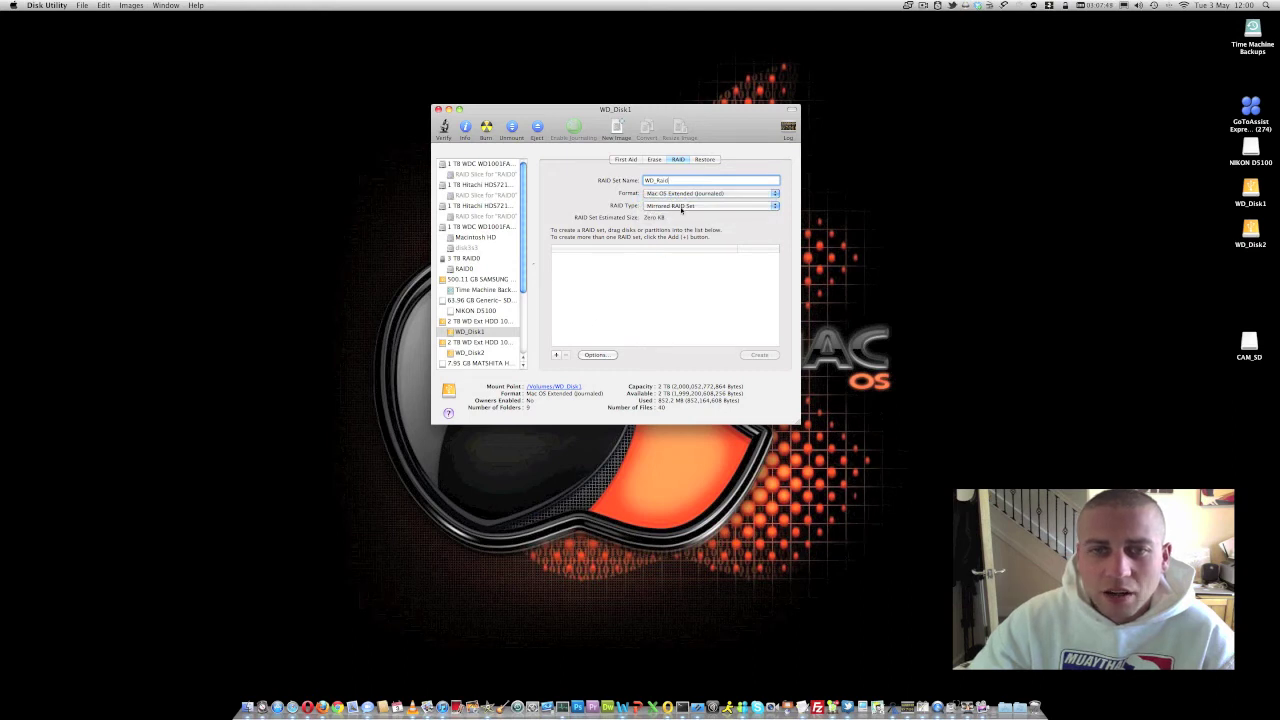
Add the WD_Raid set to the RAID list and set its RAID block size to 128K.
click(556, 355)
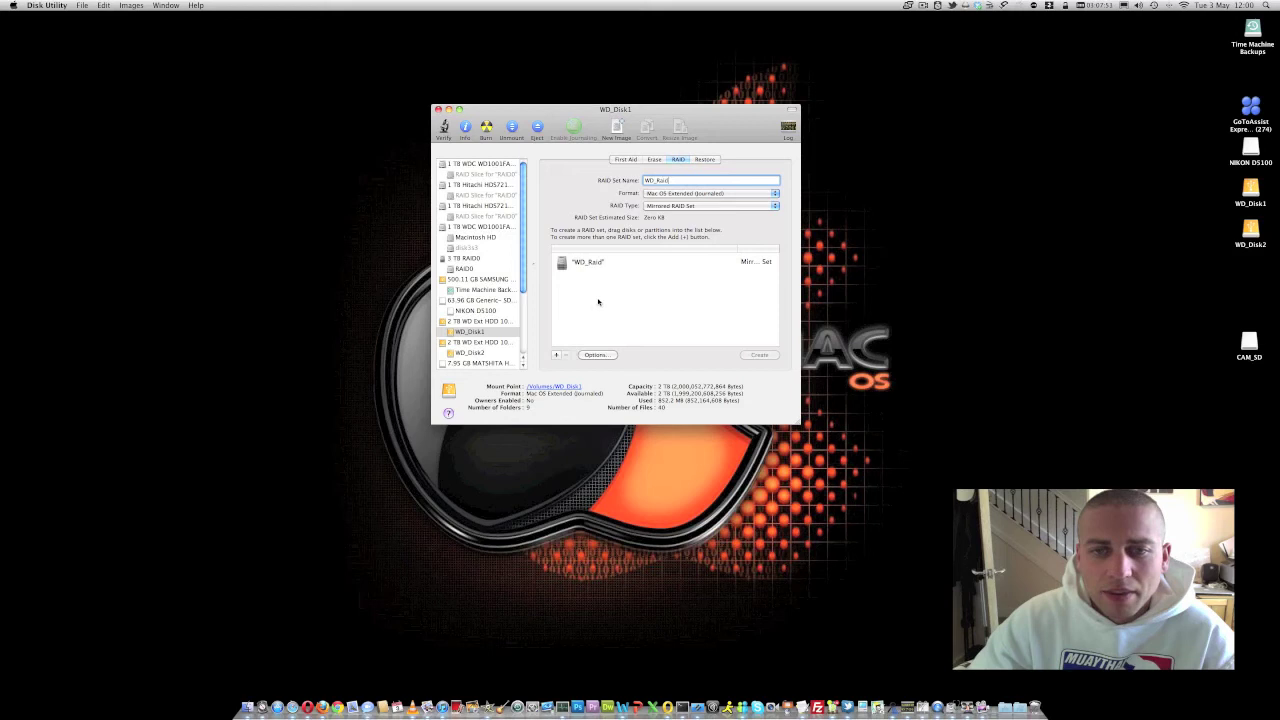
click(599, 263)
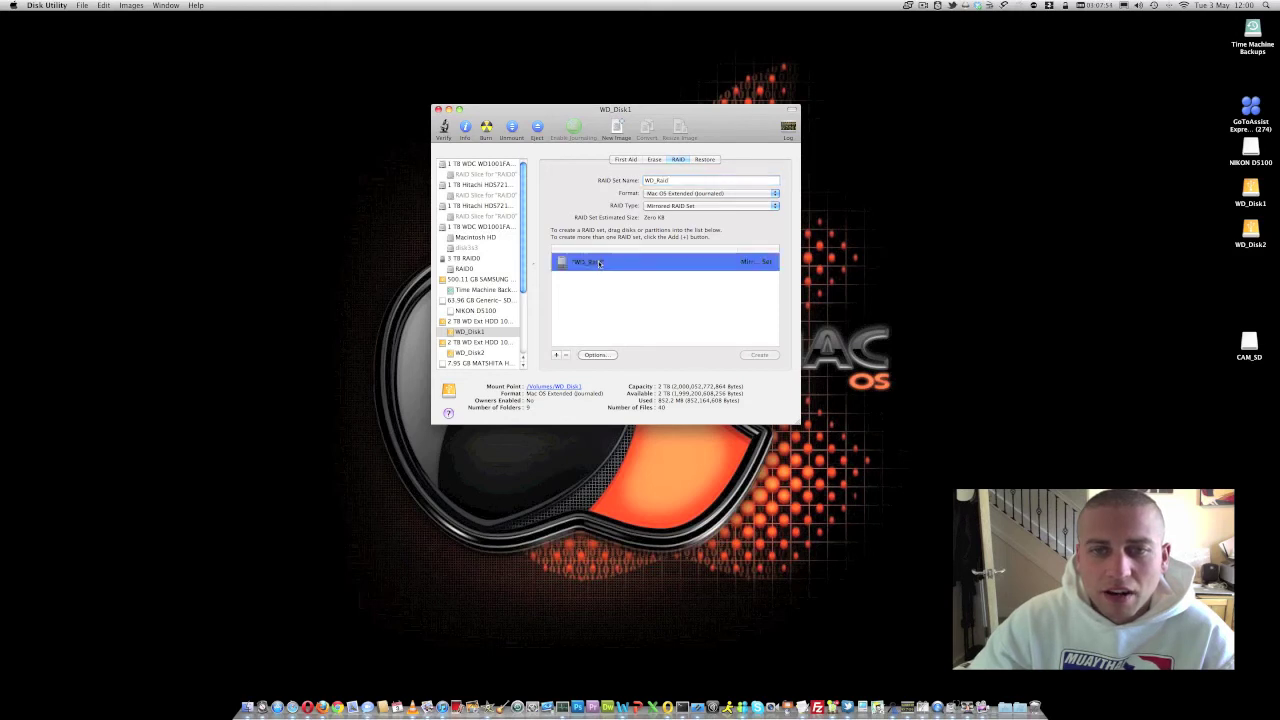
click(597, 355)
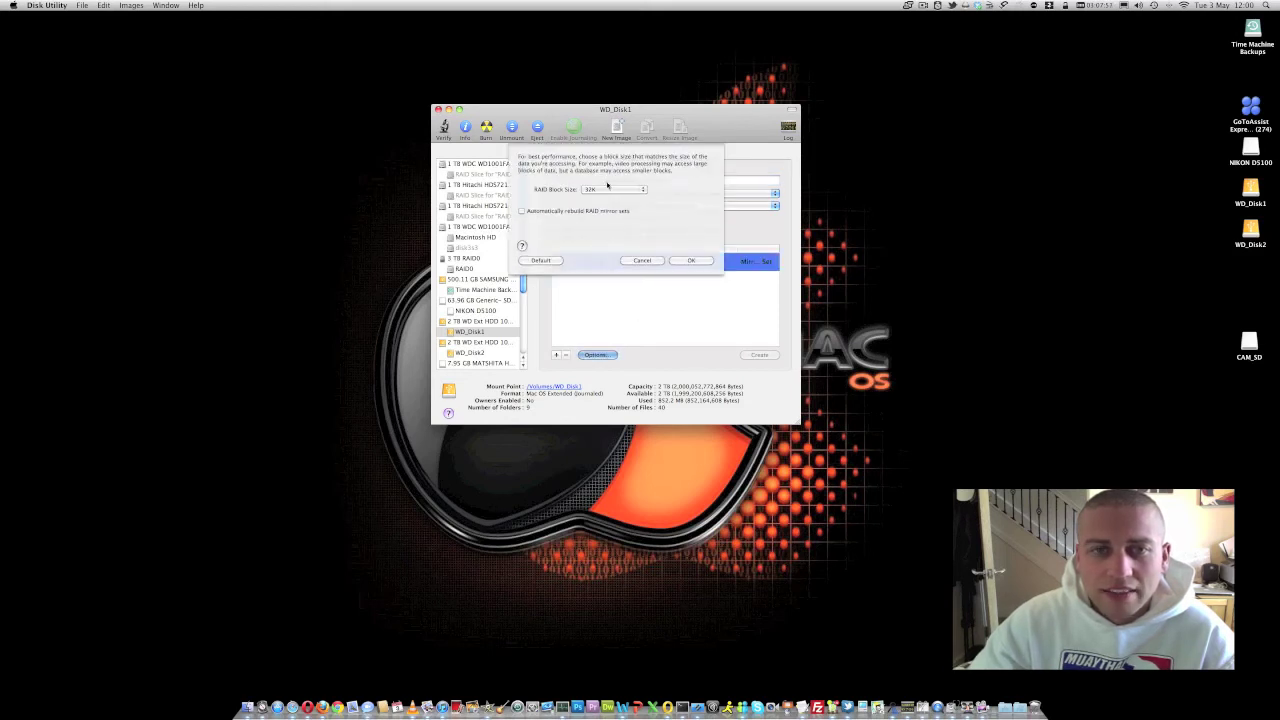
click(601, 189)
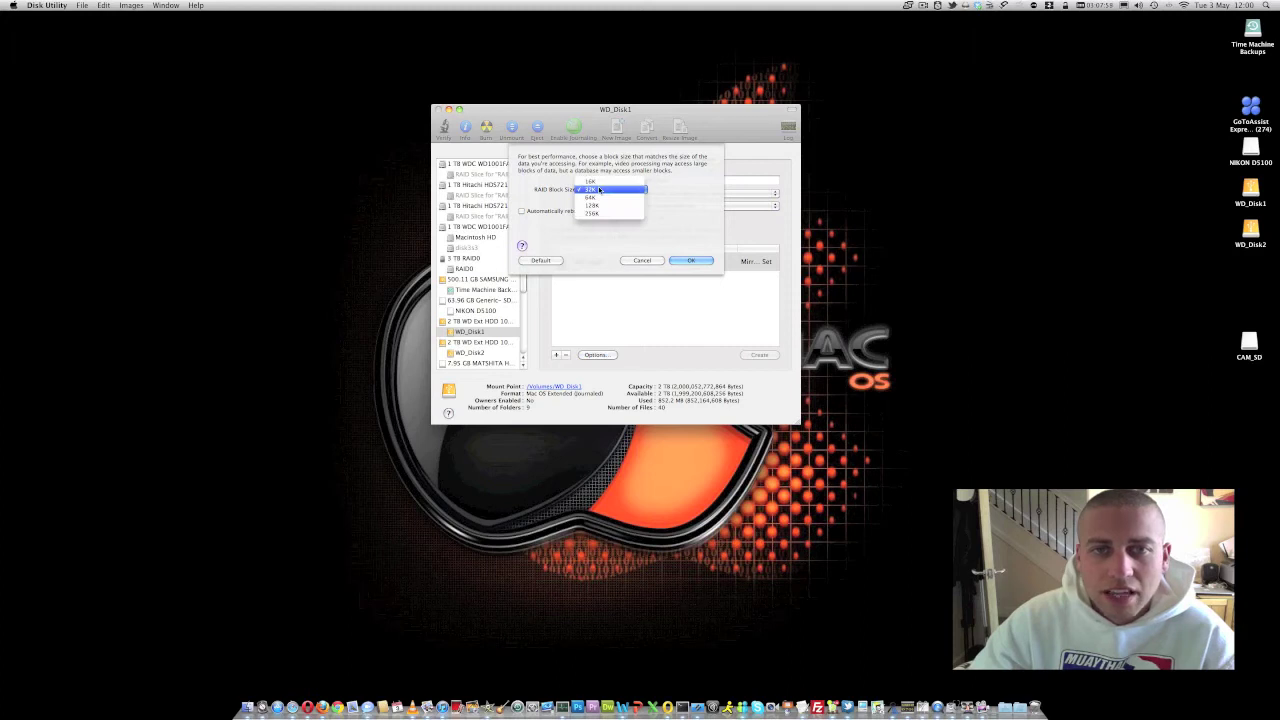
click(599, 189)
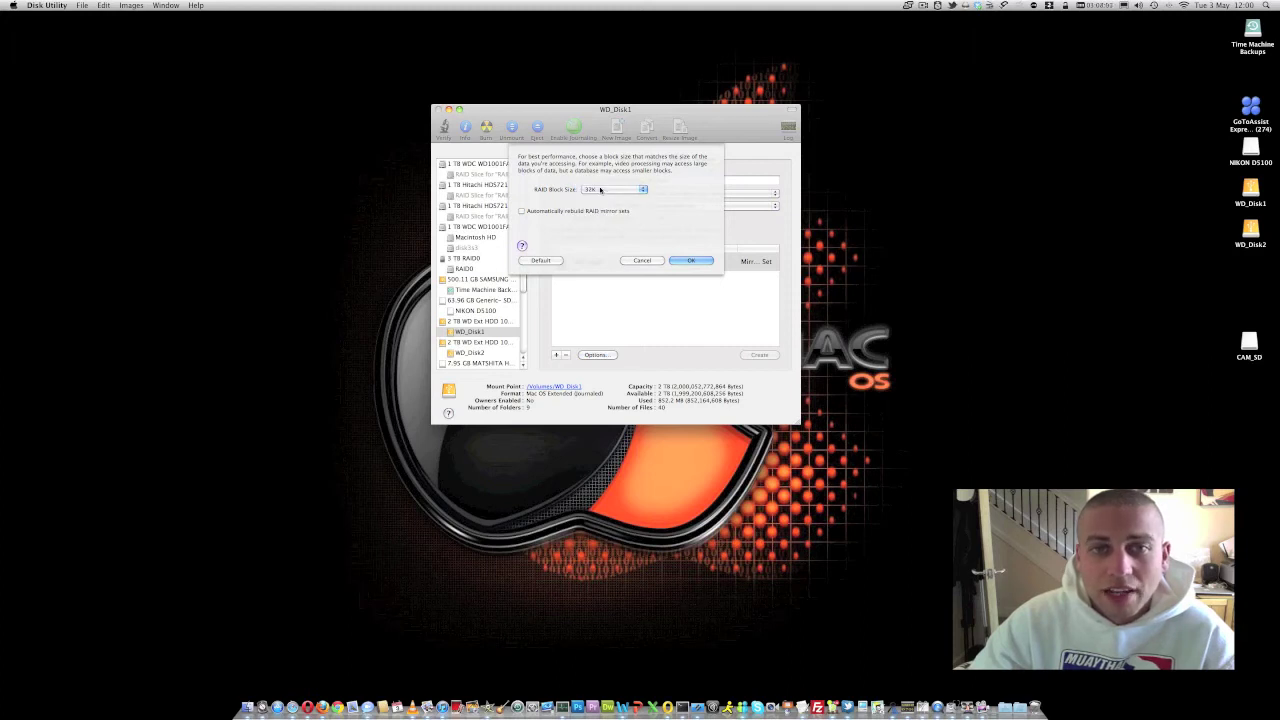
click(601, 189)
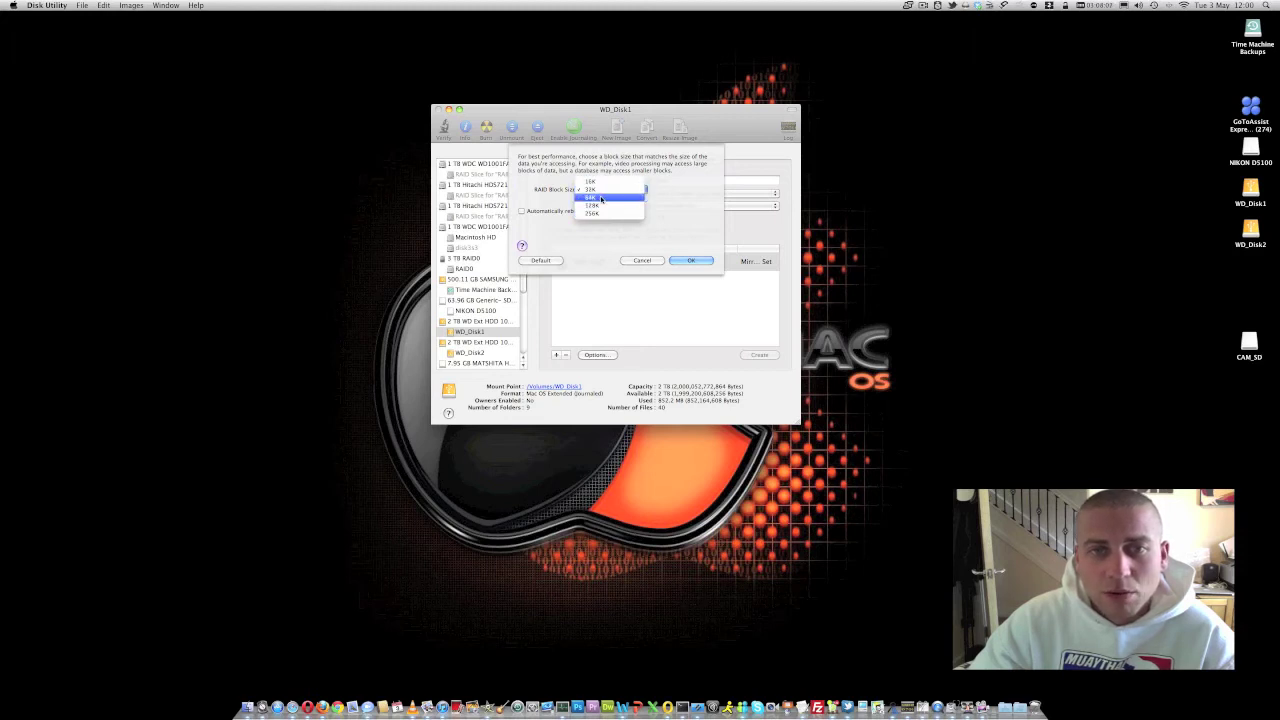
click(601, 205)
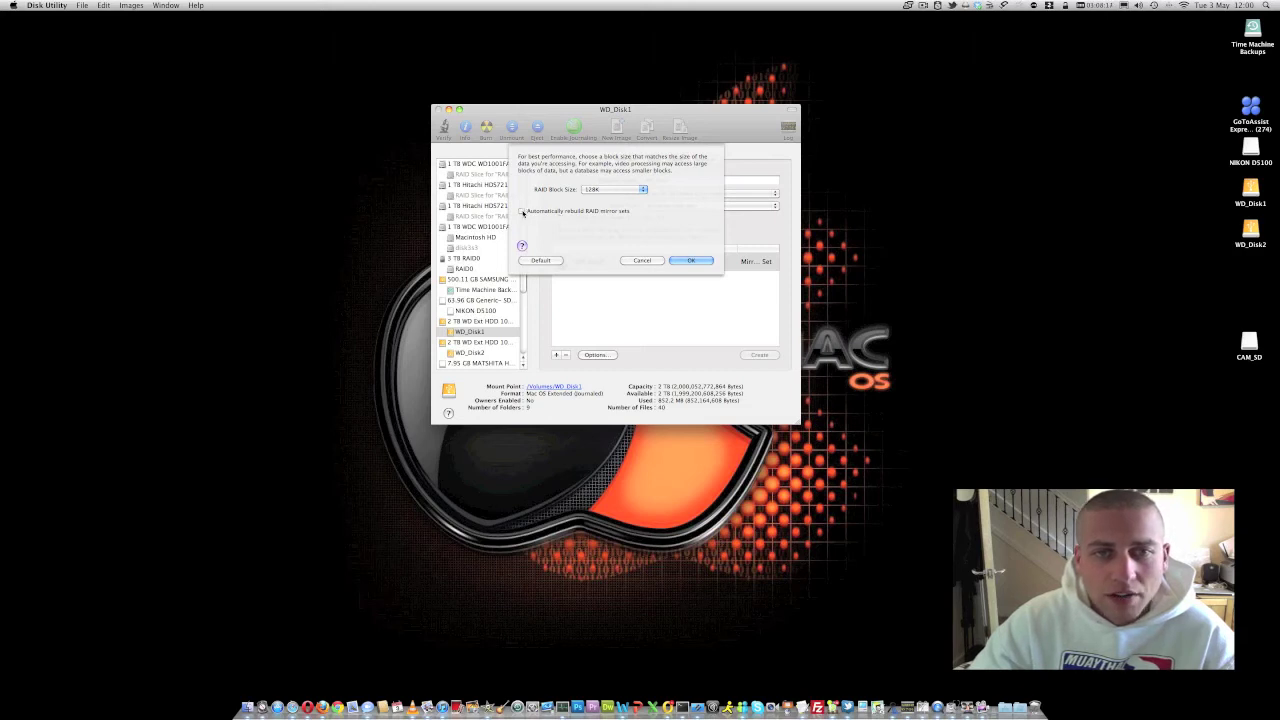
Leave automatic mirror rebuilding off and accept the RAID options.
click(521, 245)
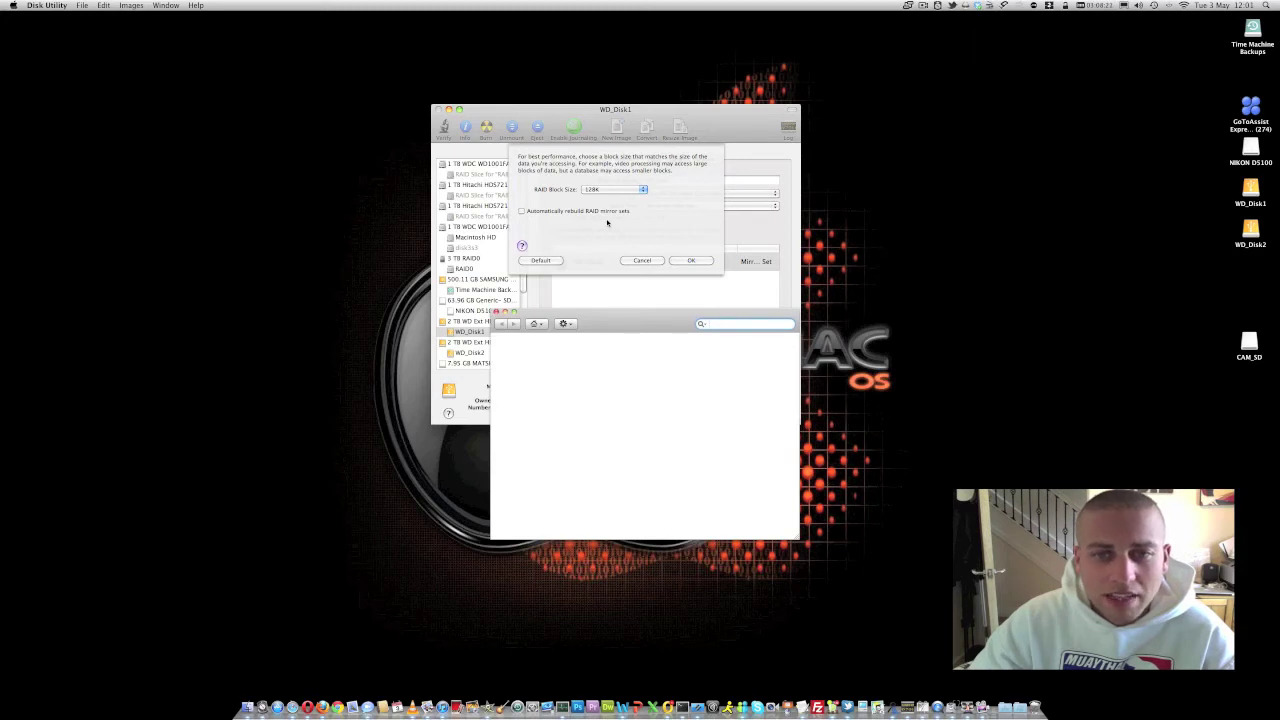
click(606, 222)
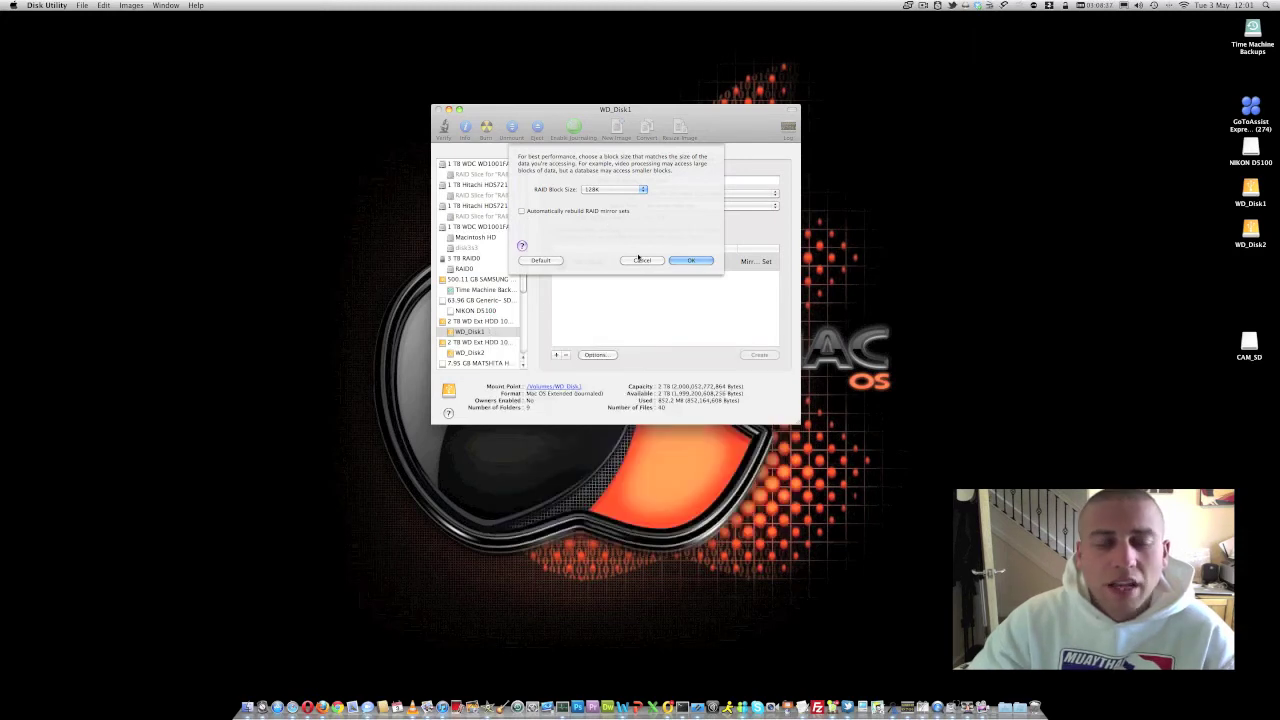
click(523, 212)
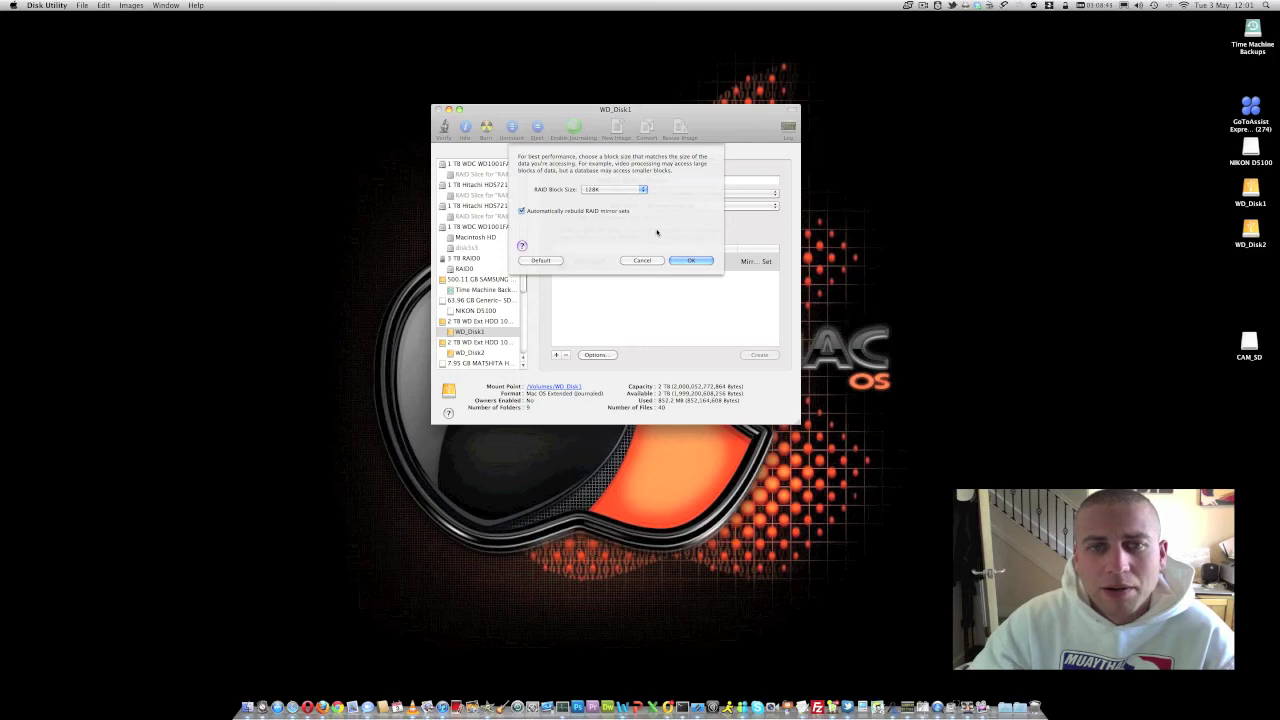
click(521, 211)
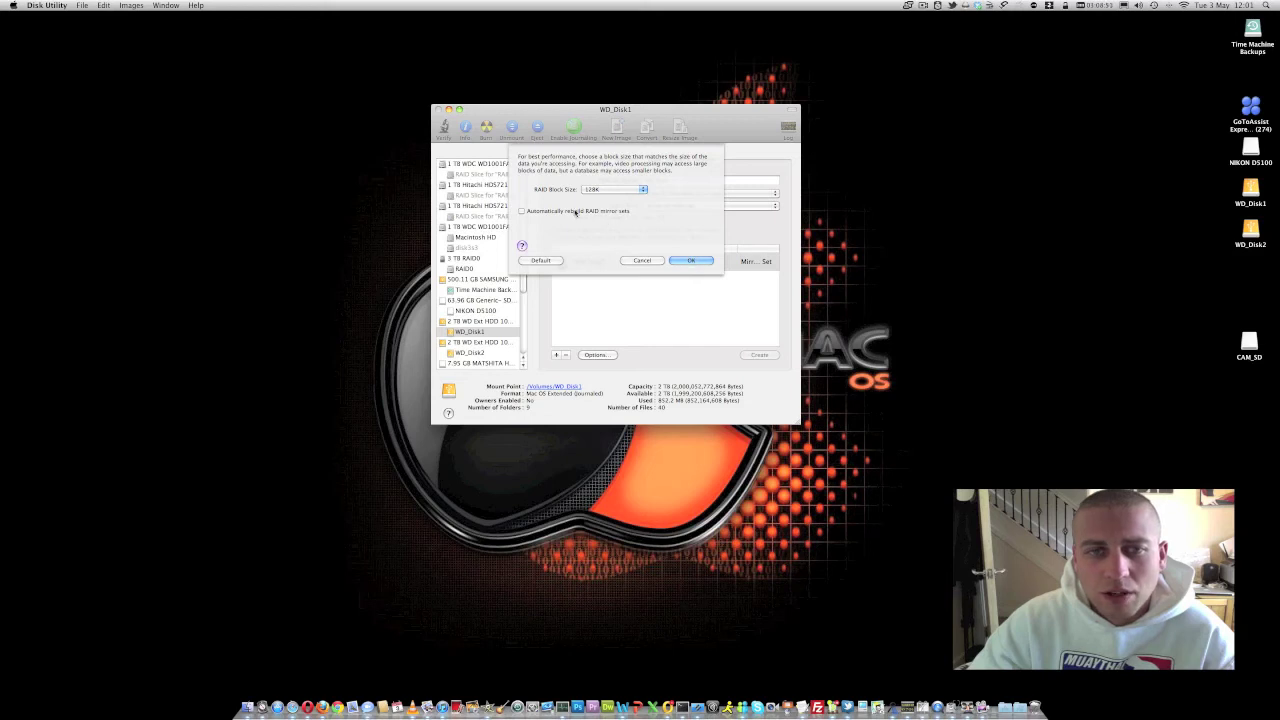
key(Return)
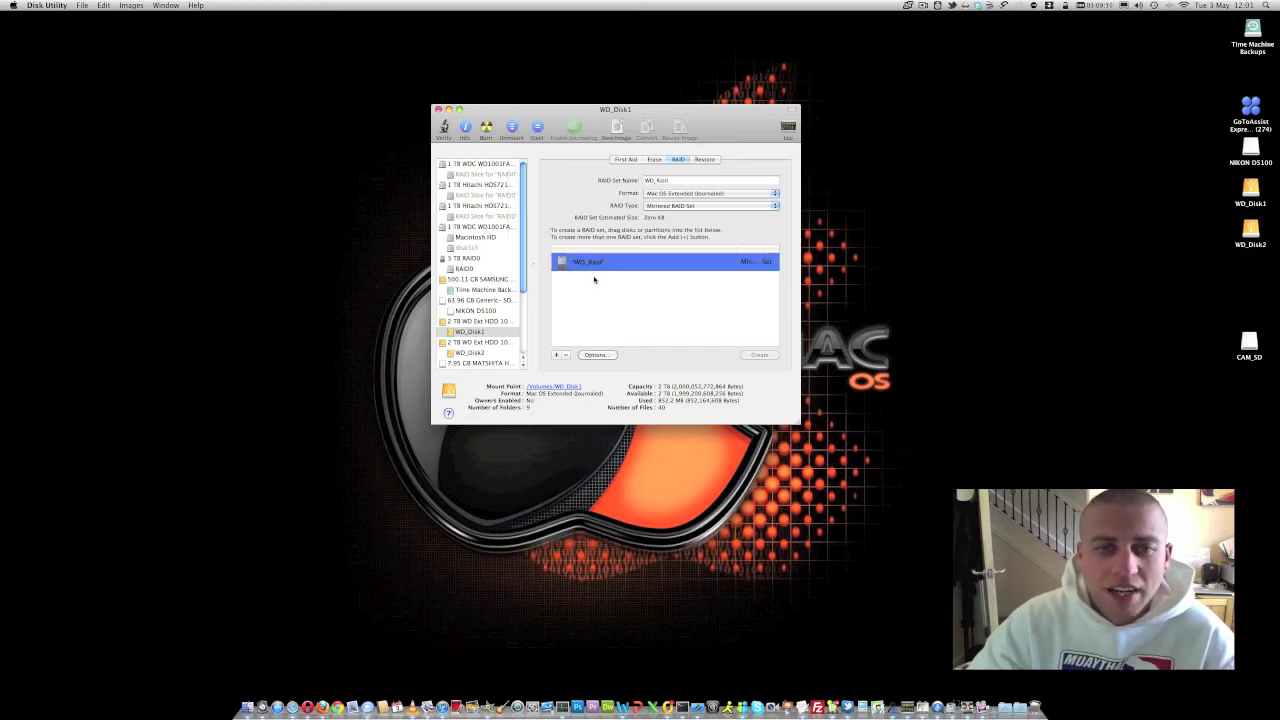
Add WD_Disk1 and WD_Disk2 as WD_Raid members (2 TB total) and start creating the set.
drag(483, 335, 598, 291)
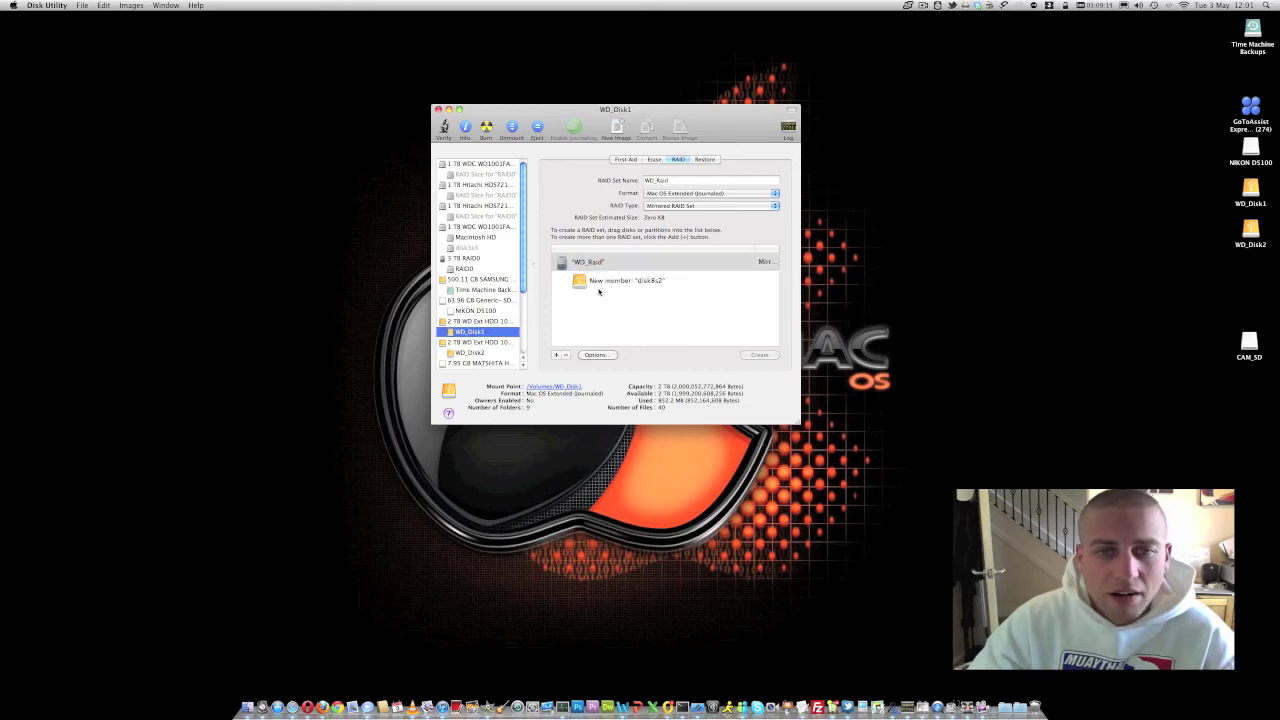
drag(479, 355, 628, 309)
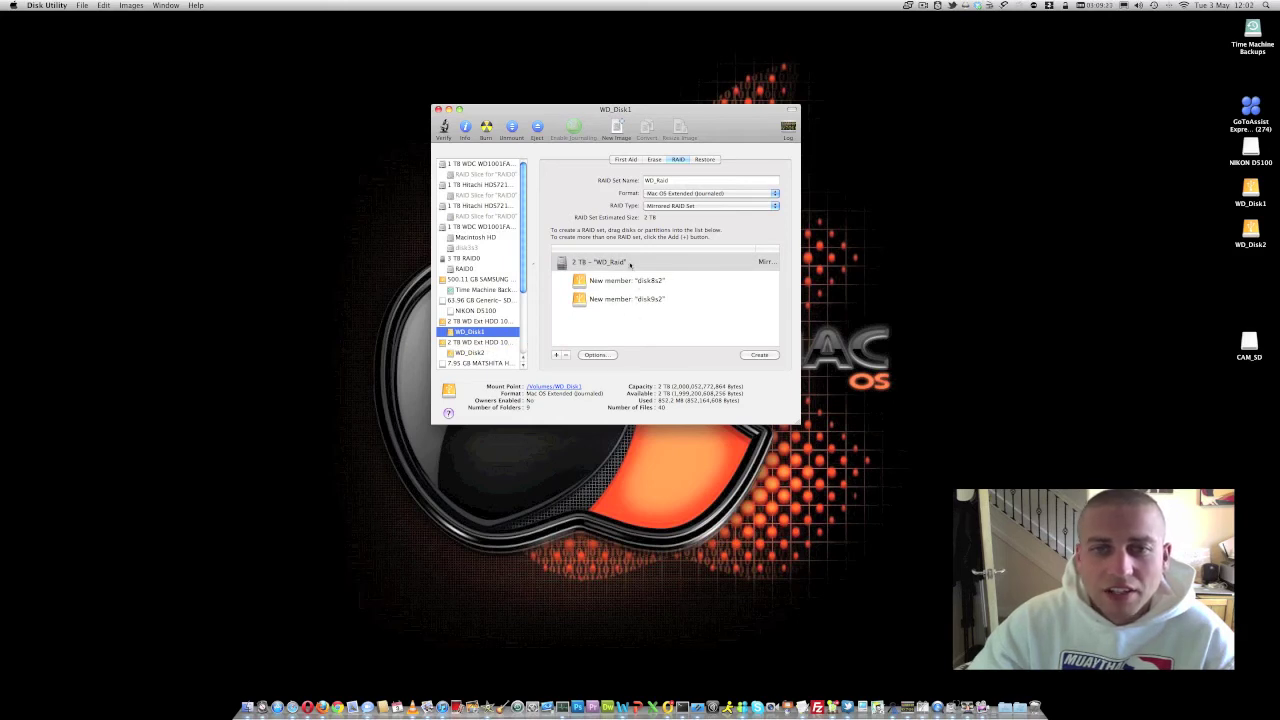
click(760, 355)
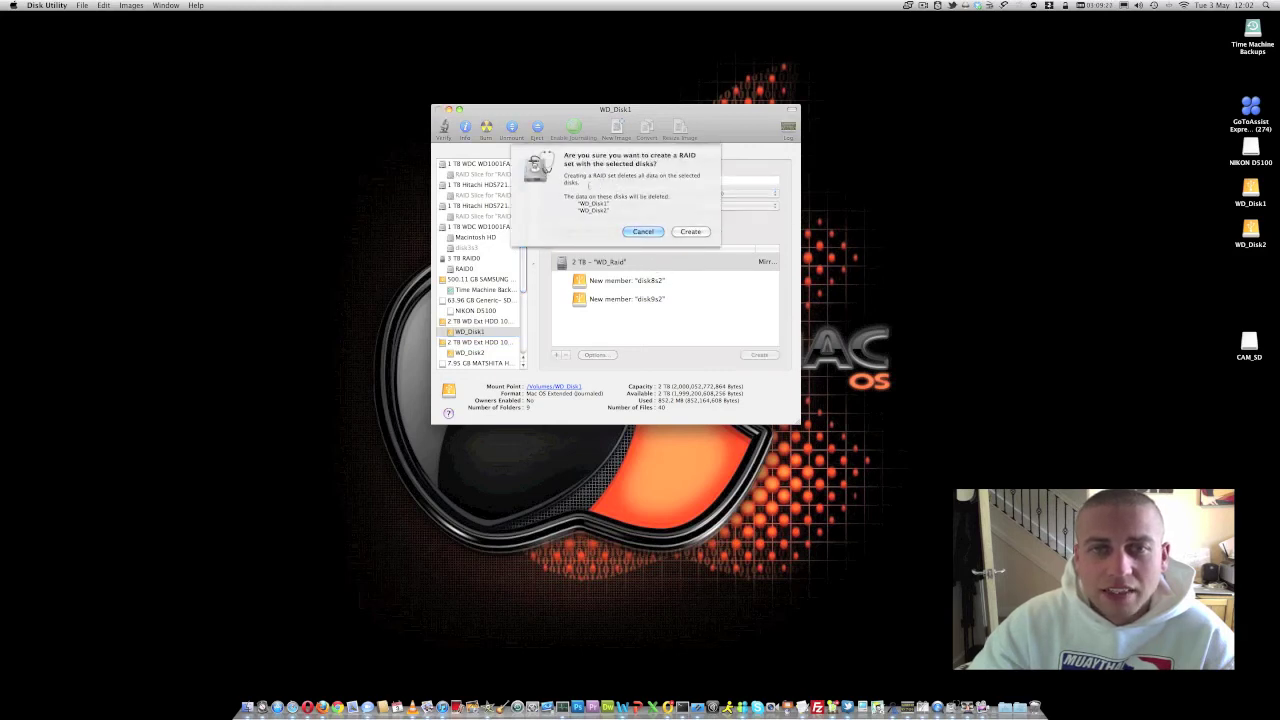
drag(563, 195, 660, 228)
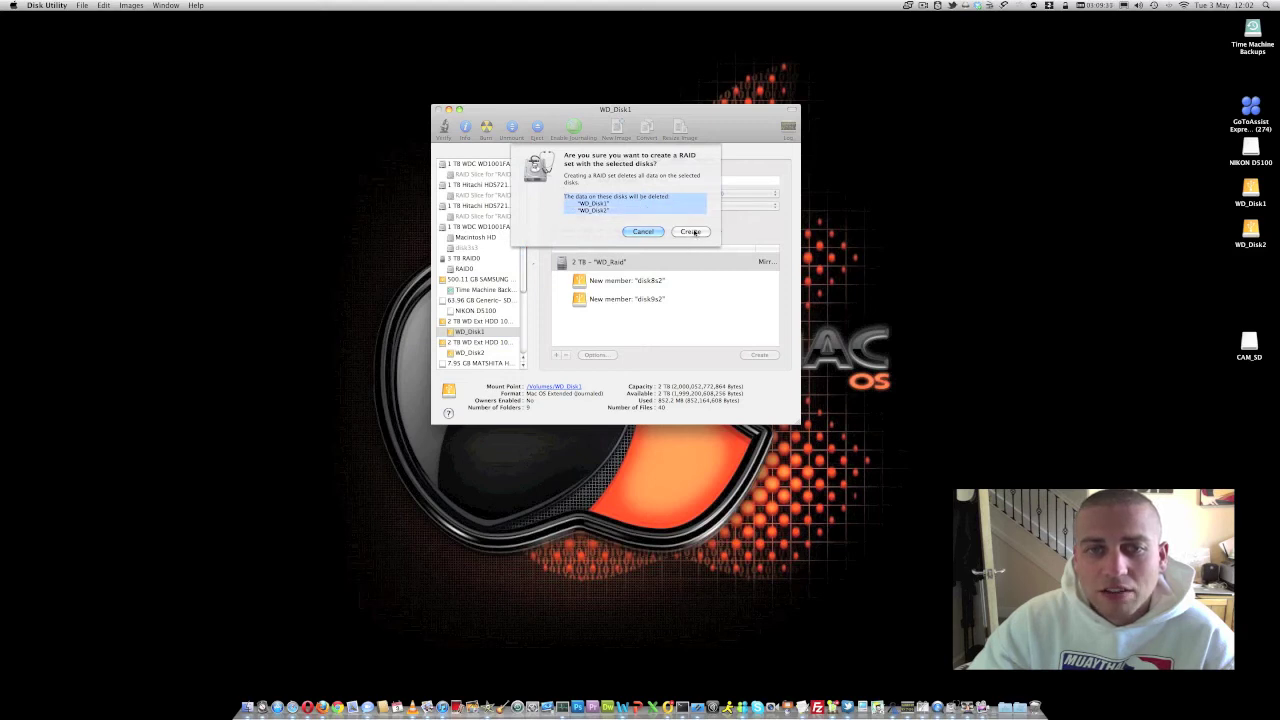
Confirm creating WD_Raid so the 2 TB mirrored set builds from disk8s2 and disk9s2.
click(691, 231)
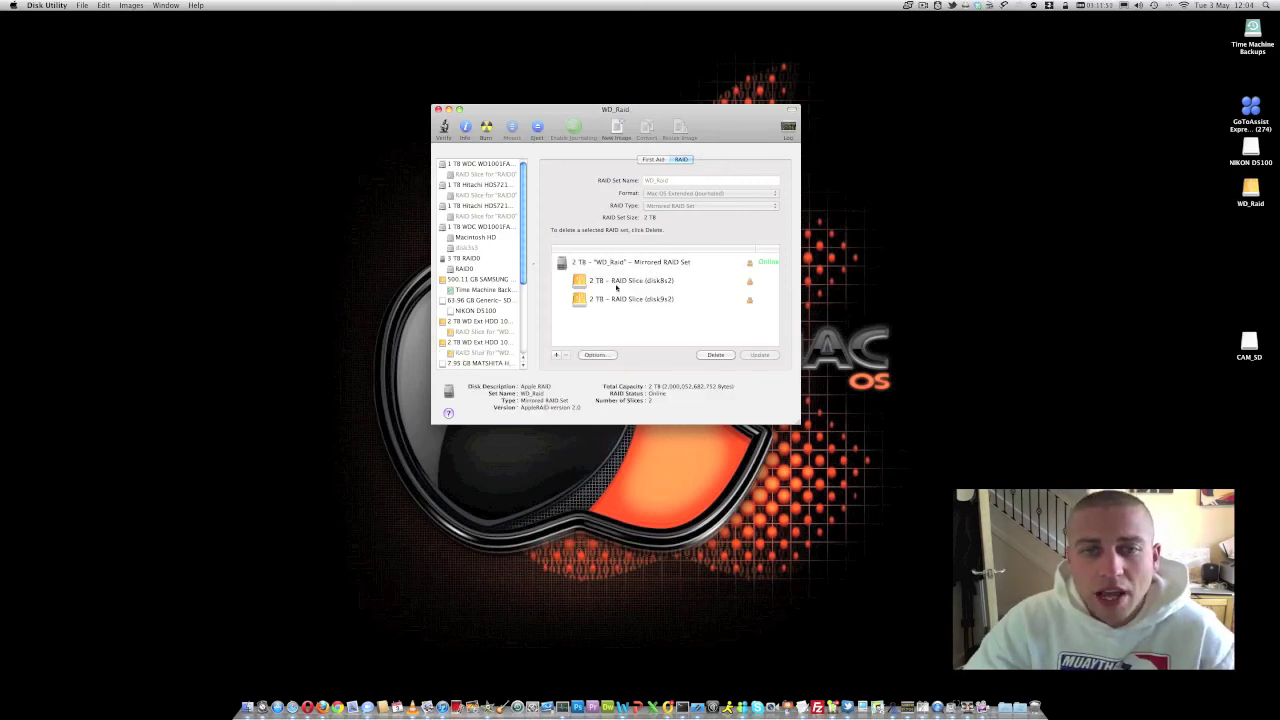
Inspect the WD_Raid set, the 2 TB WD drive and both RAID slices, then open WD_Raid in Finder.
click(641, 262)
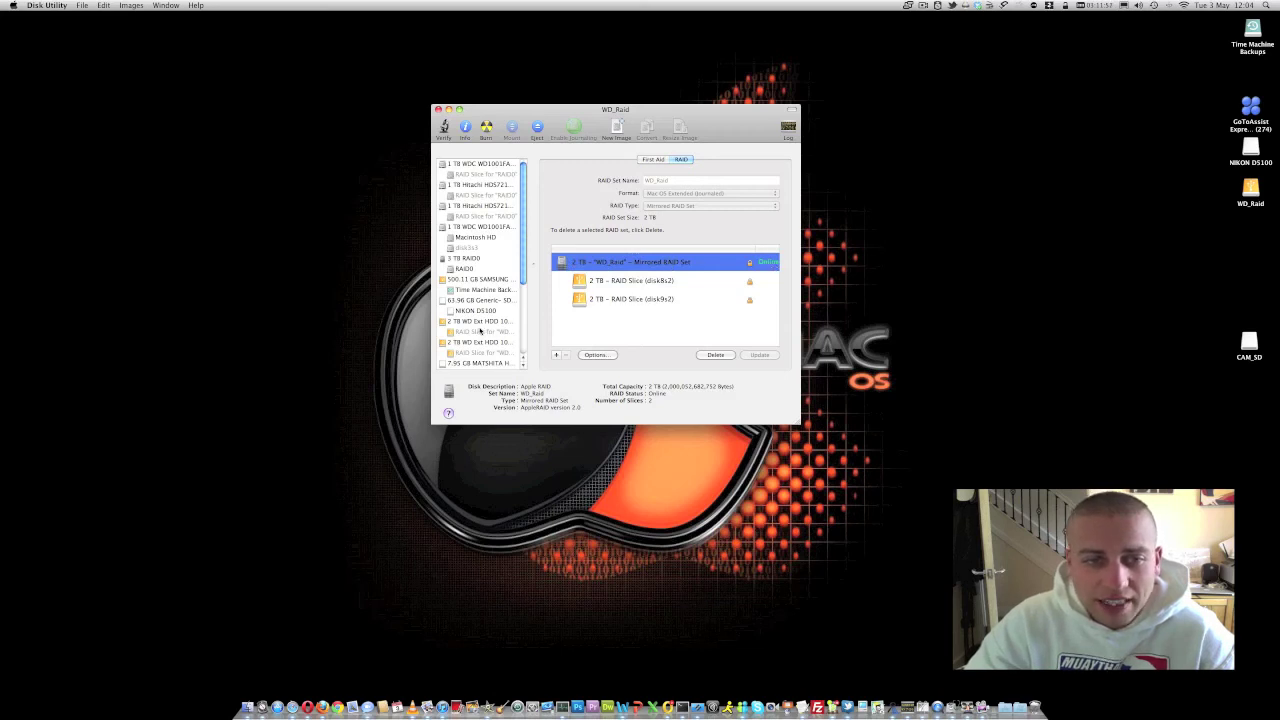
click(470, 322)
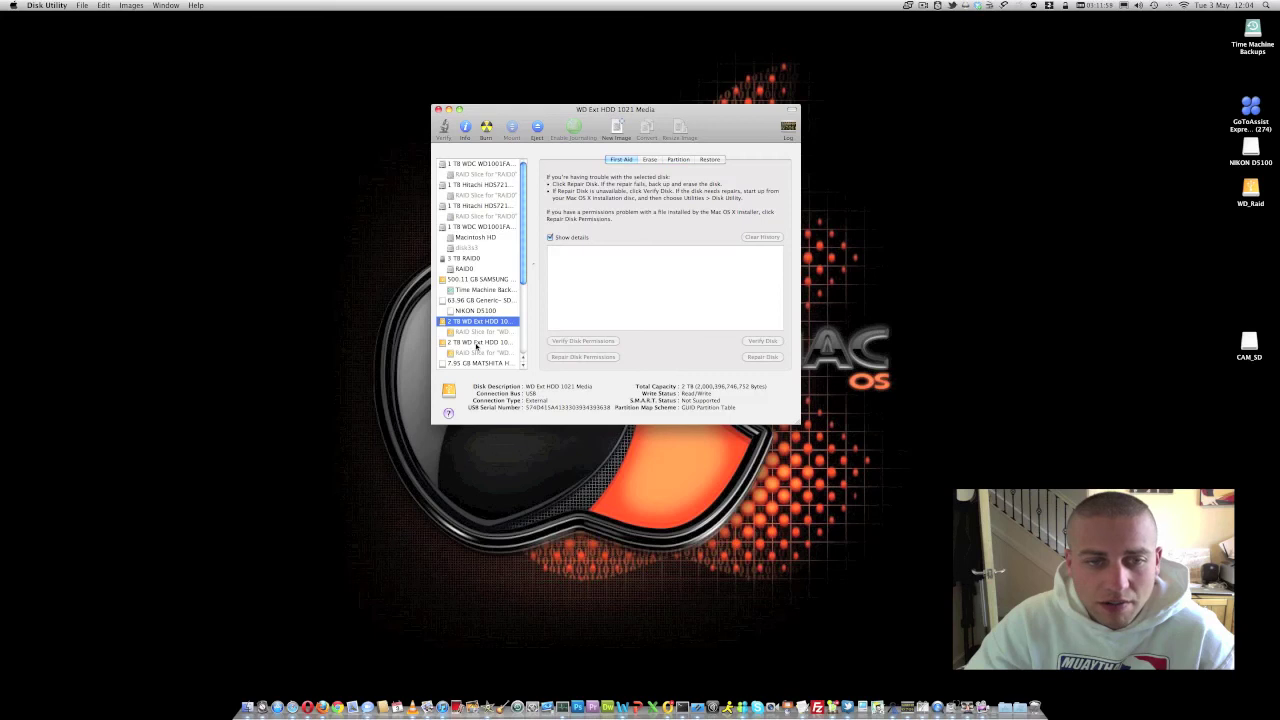
click(480, 333)
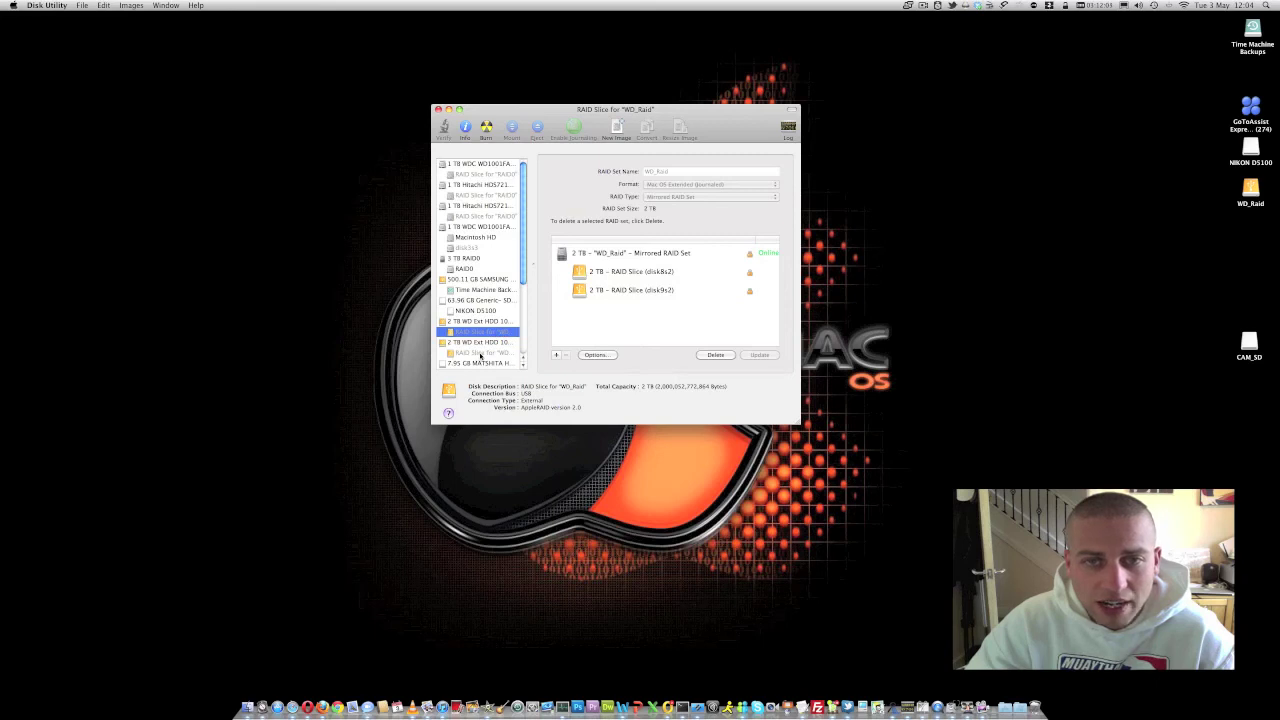
click(481, 353)
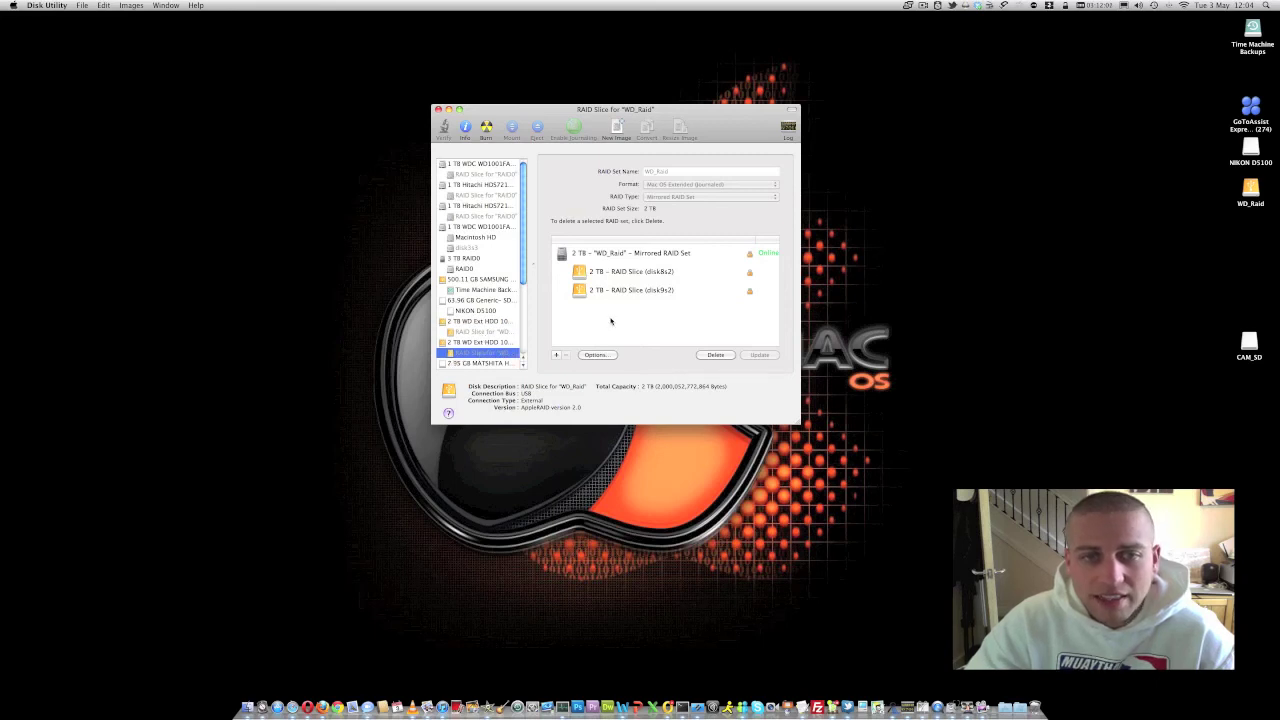
key(Up)
key(Up)
double_click(1251, 190)
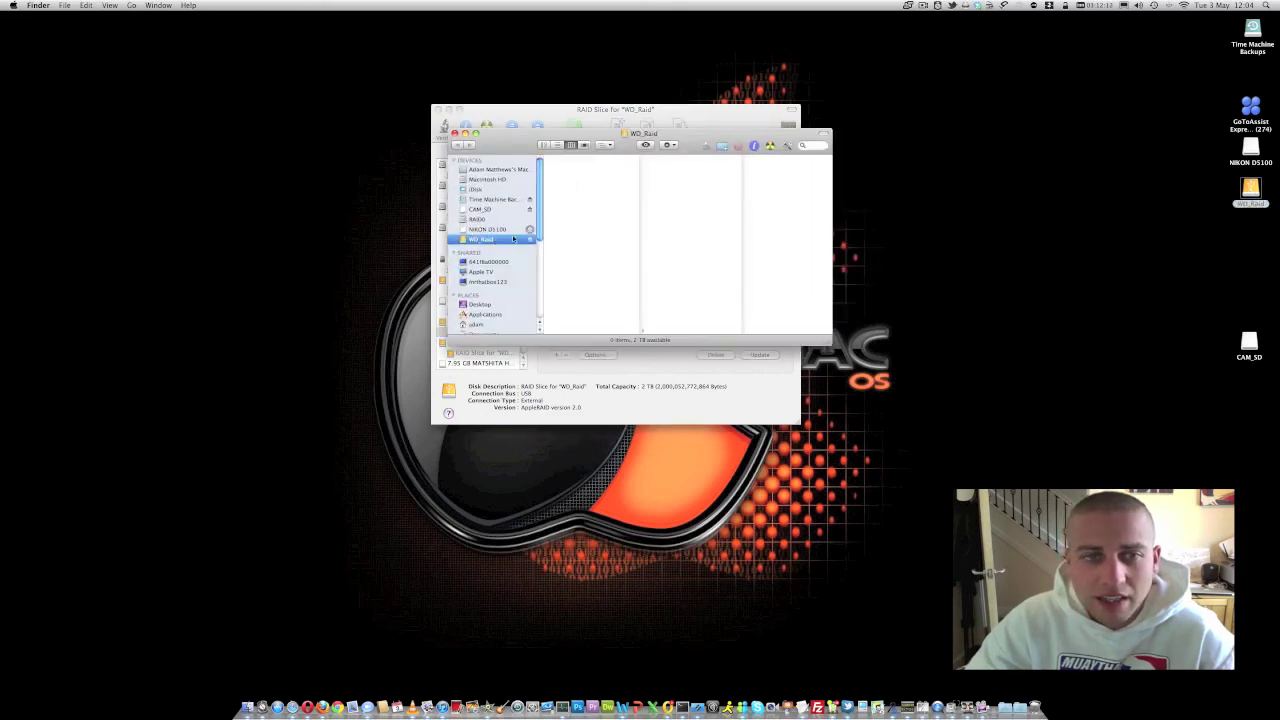
right_click(500, 240)
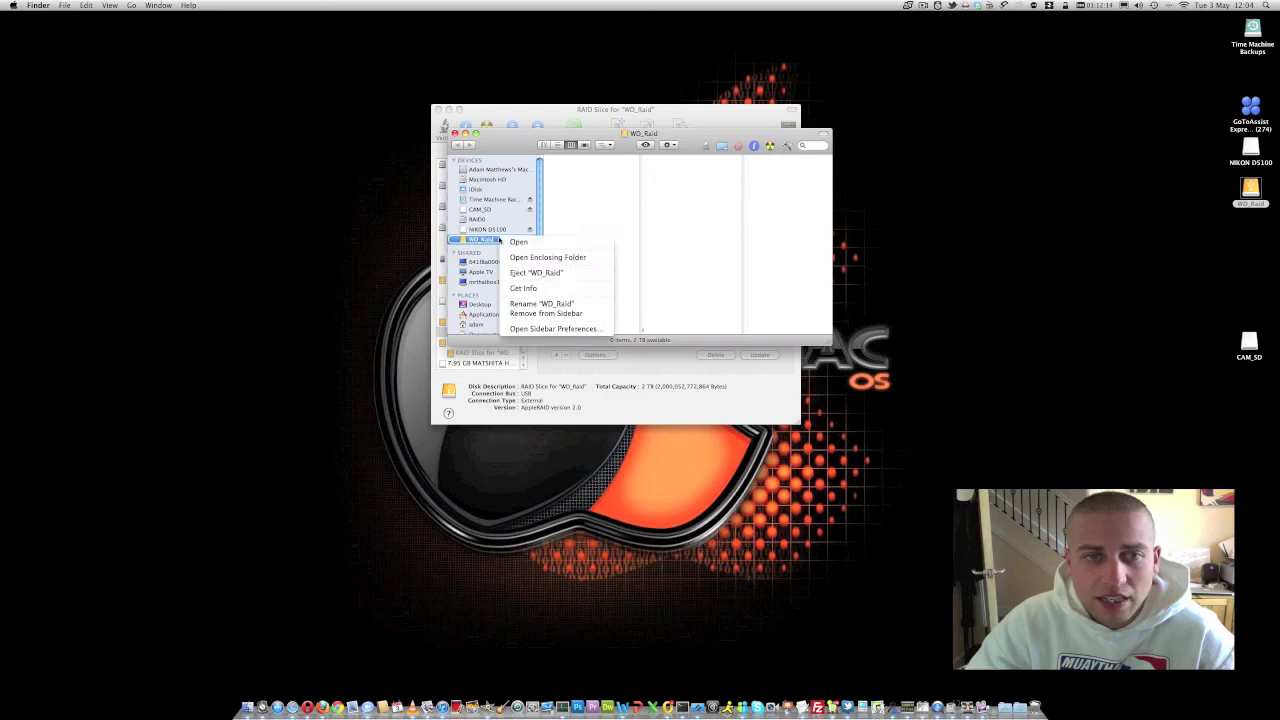
click(523, 288)
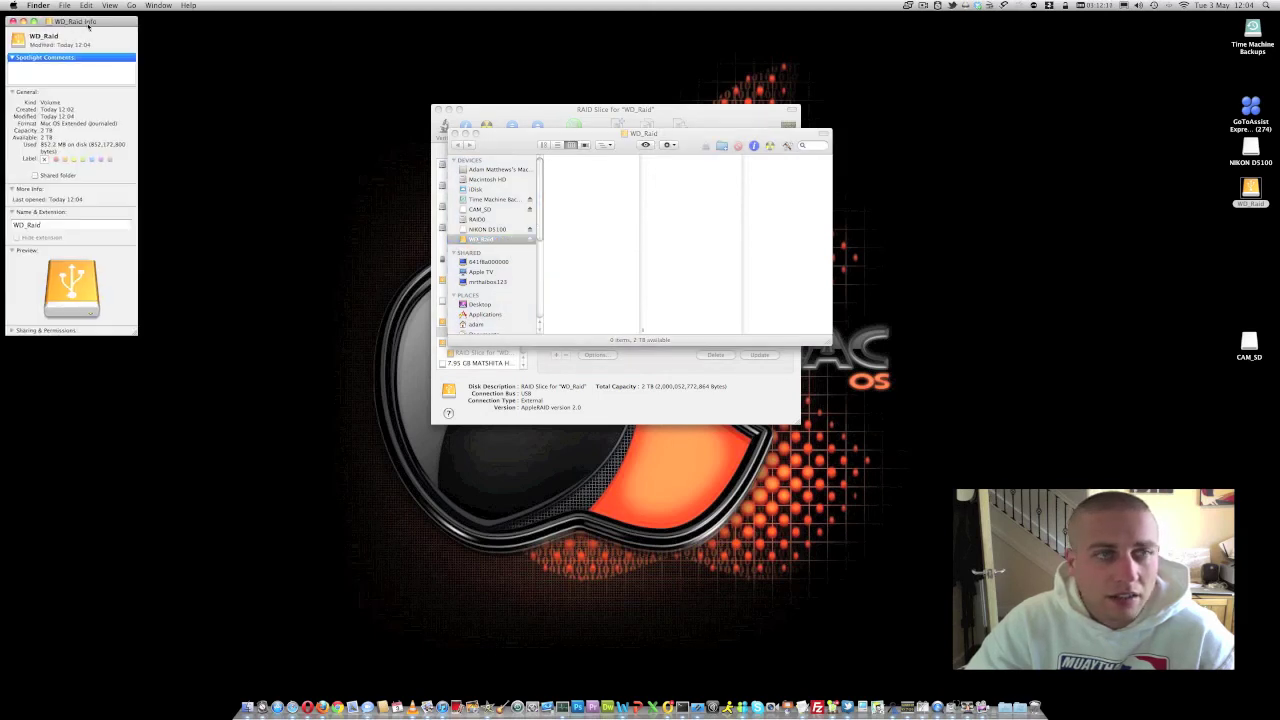
drag(63, 30, 660, 150)
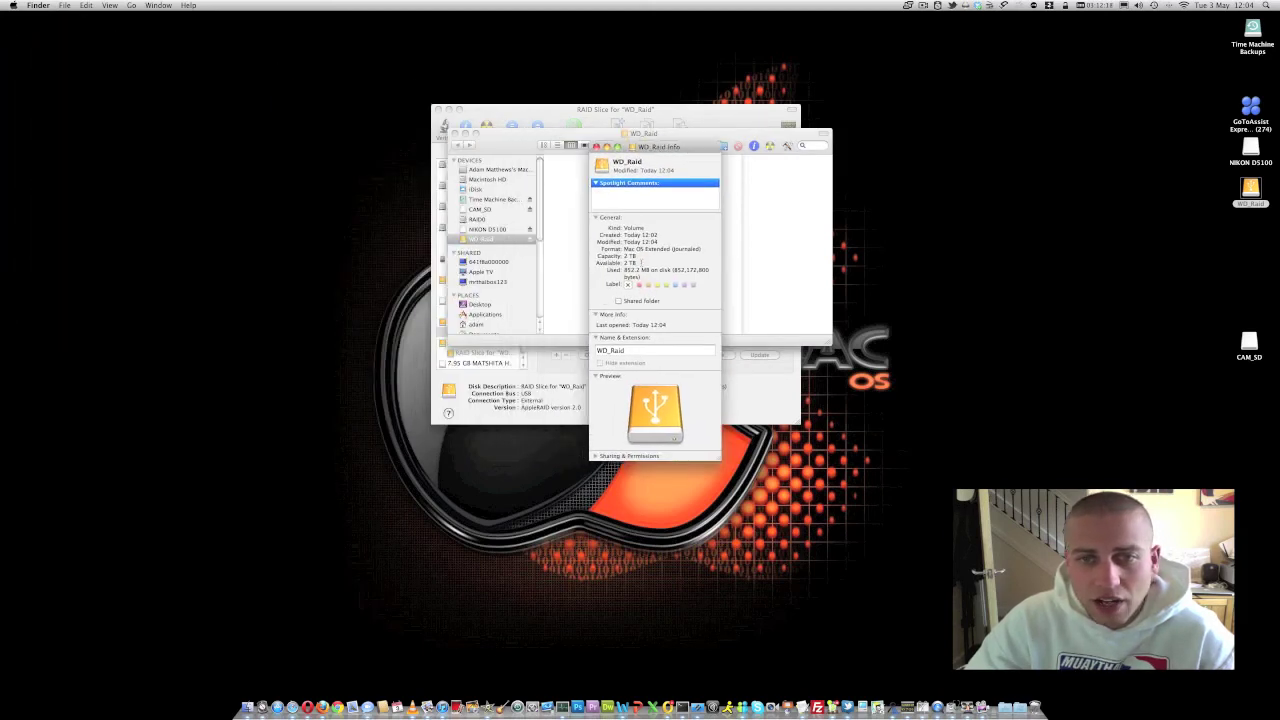
drag(641, 258, 636, 263)
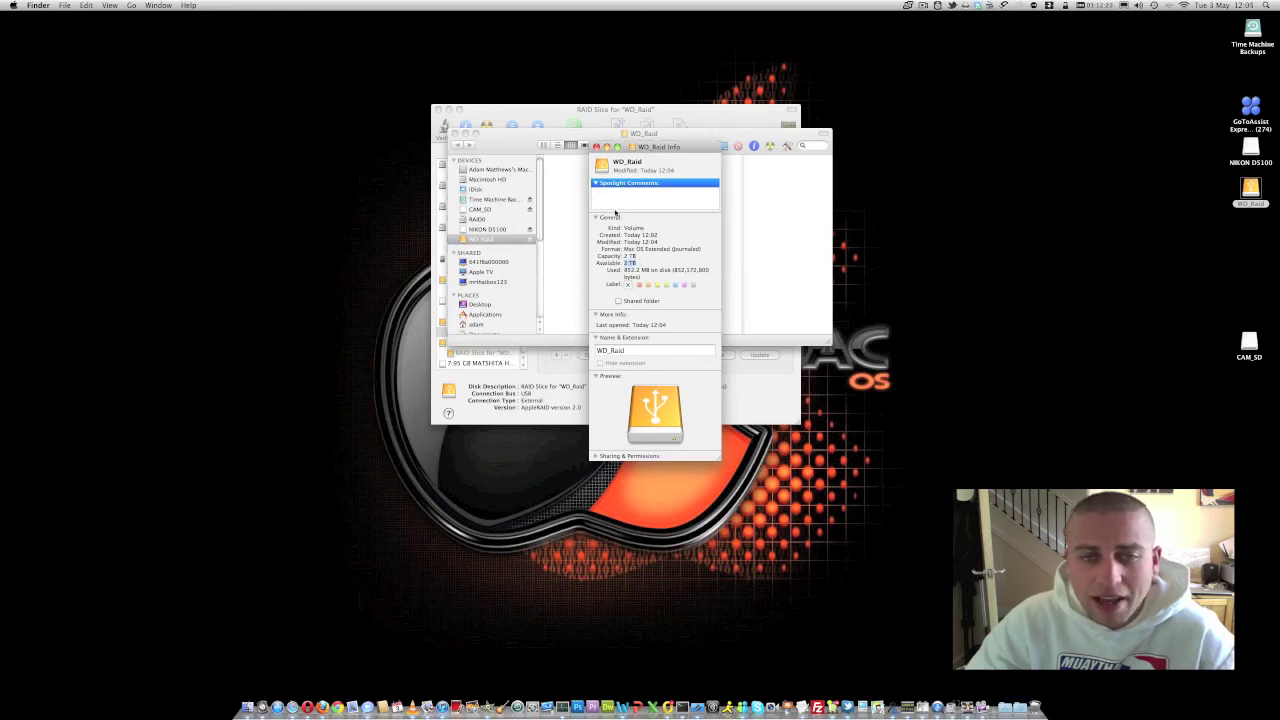
click(596, 146)
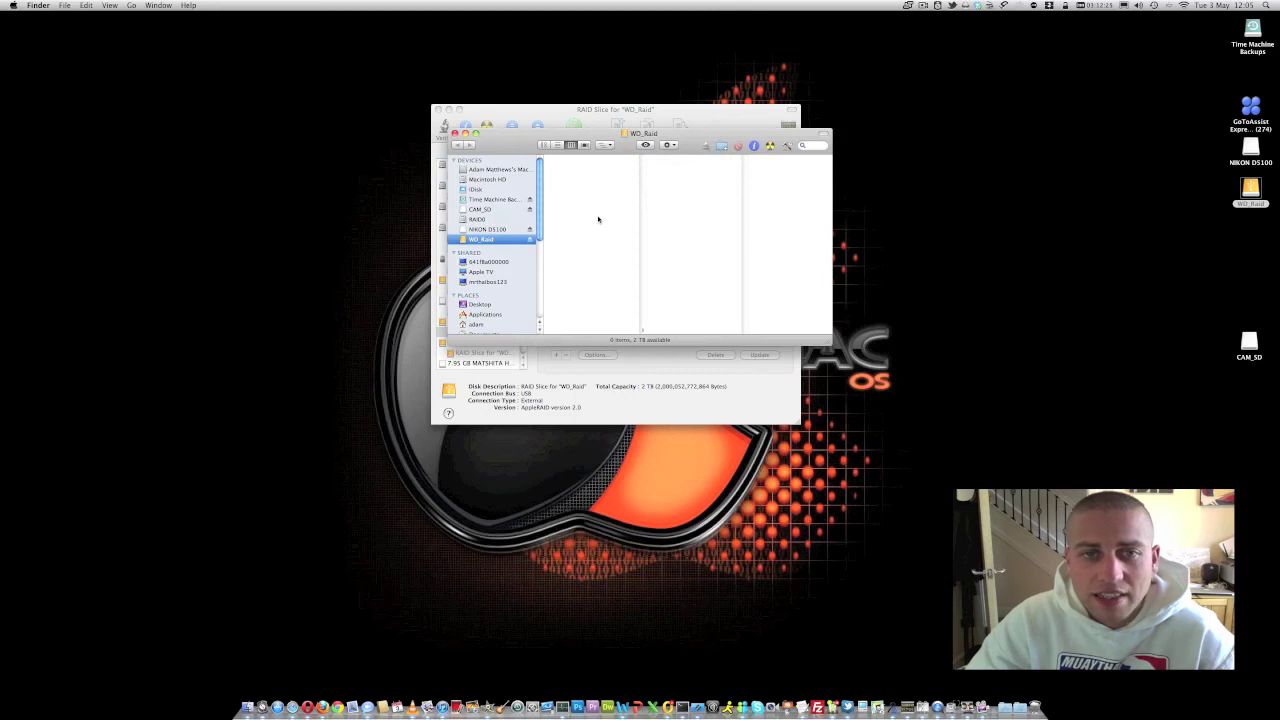